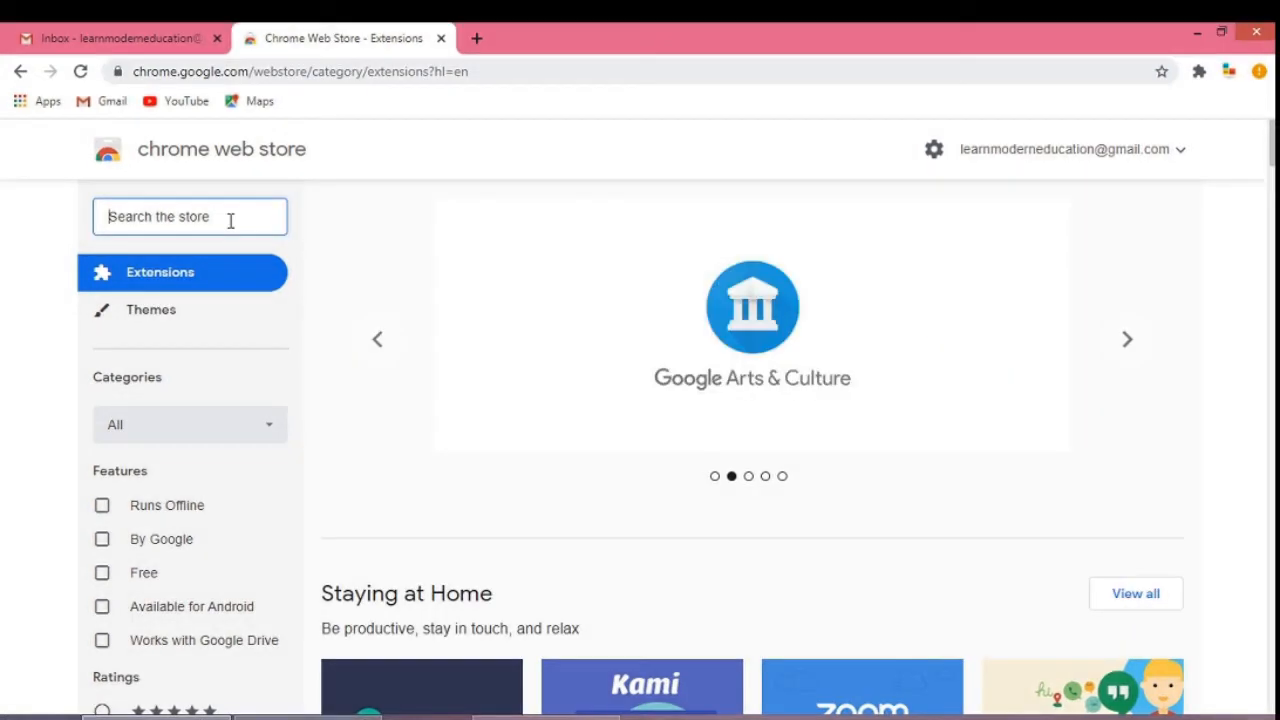
Search the store for kami extension and open the Kami Extension - PDF and Document Annotation listing.
type("kami exte")
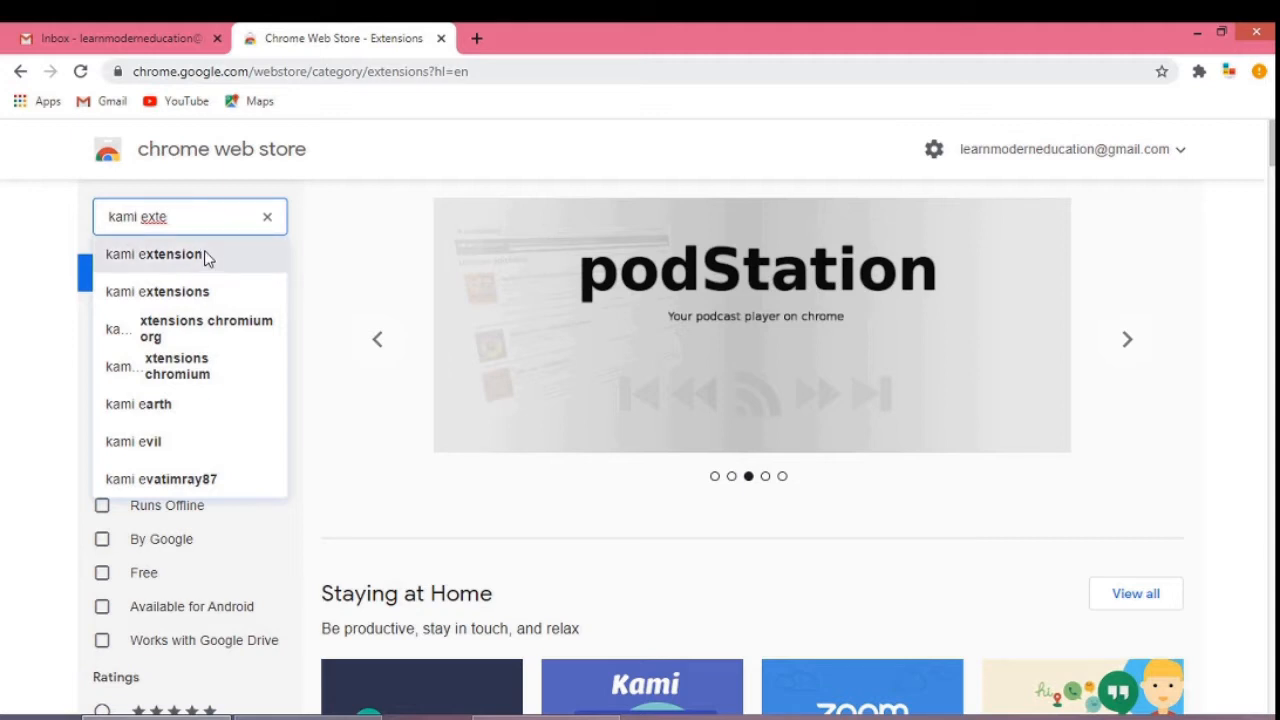
left_click(205, 256)
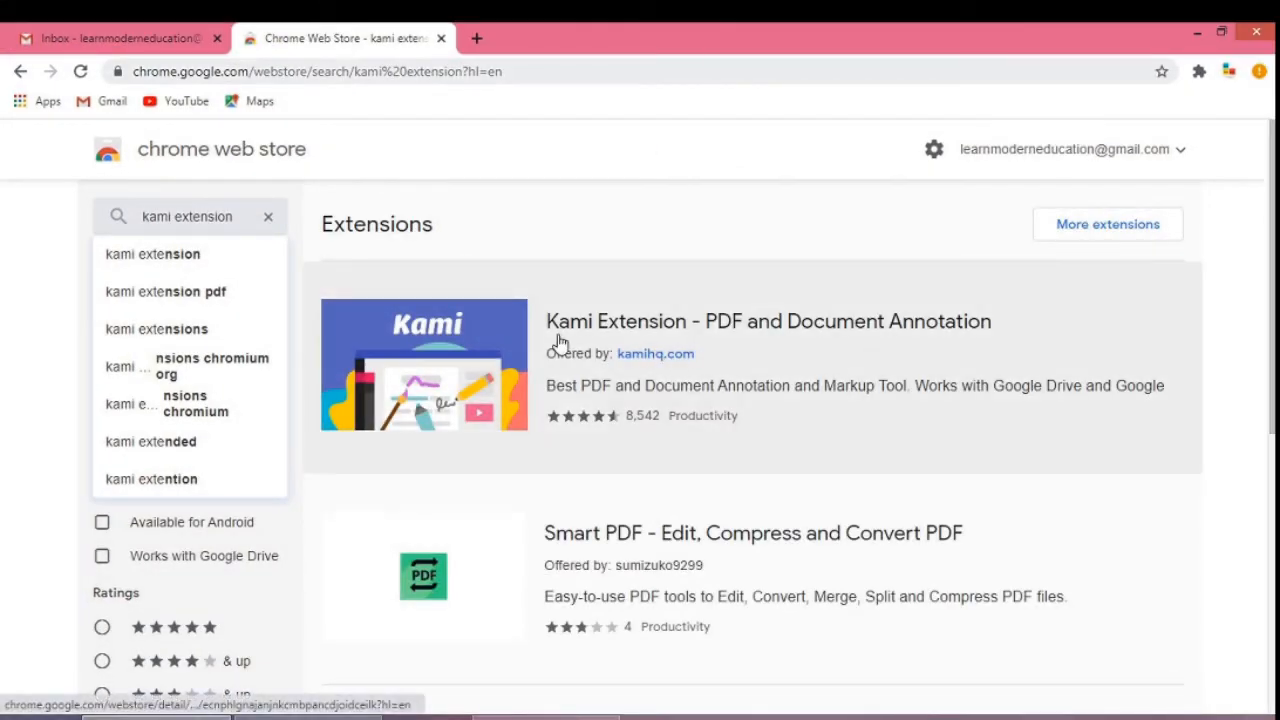
left_click(950, 352)
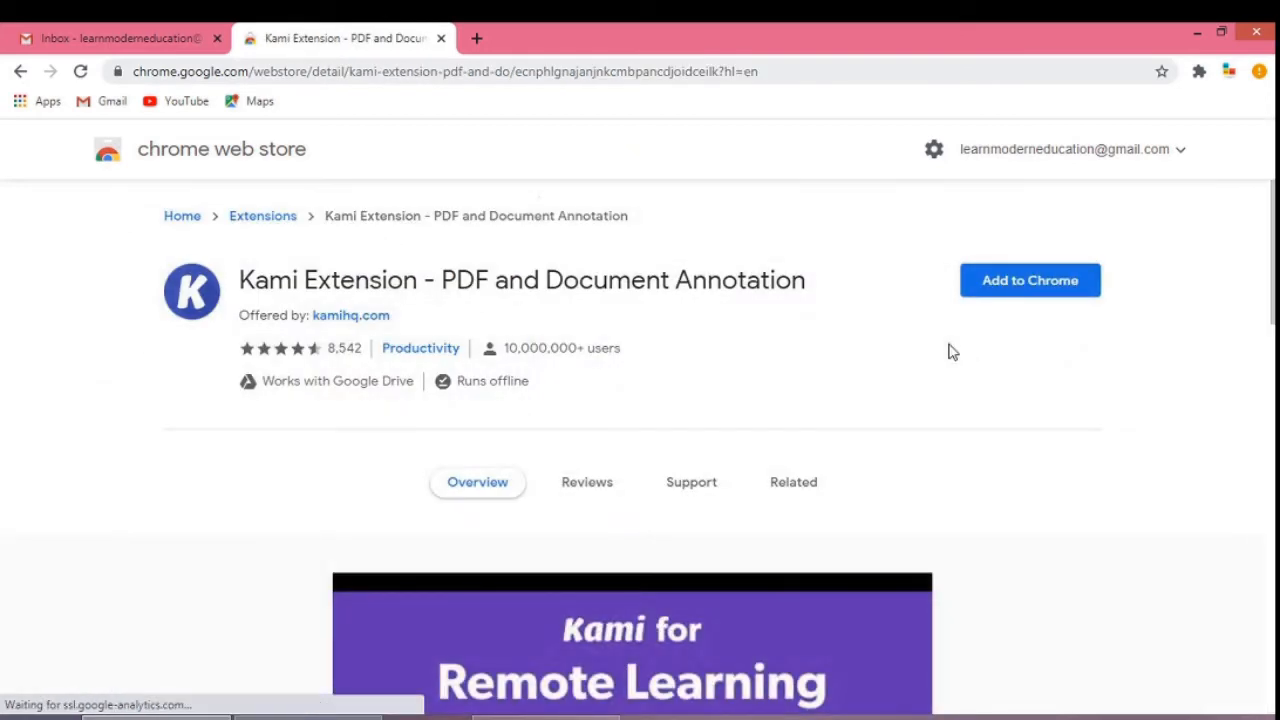
Add the Kami extension to Chrome, confirm the installation, and dismiss the added-extension popup.
scroll(950, 352, "down", 4)
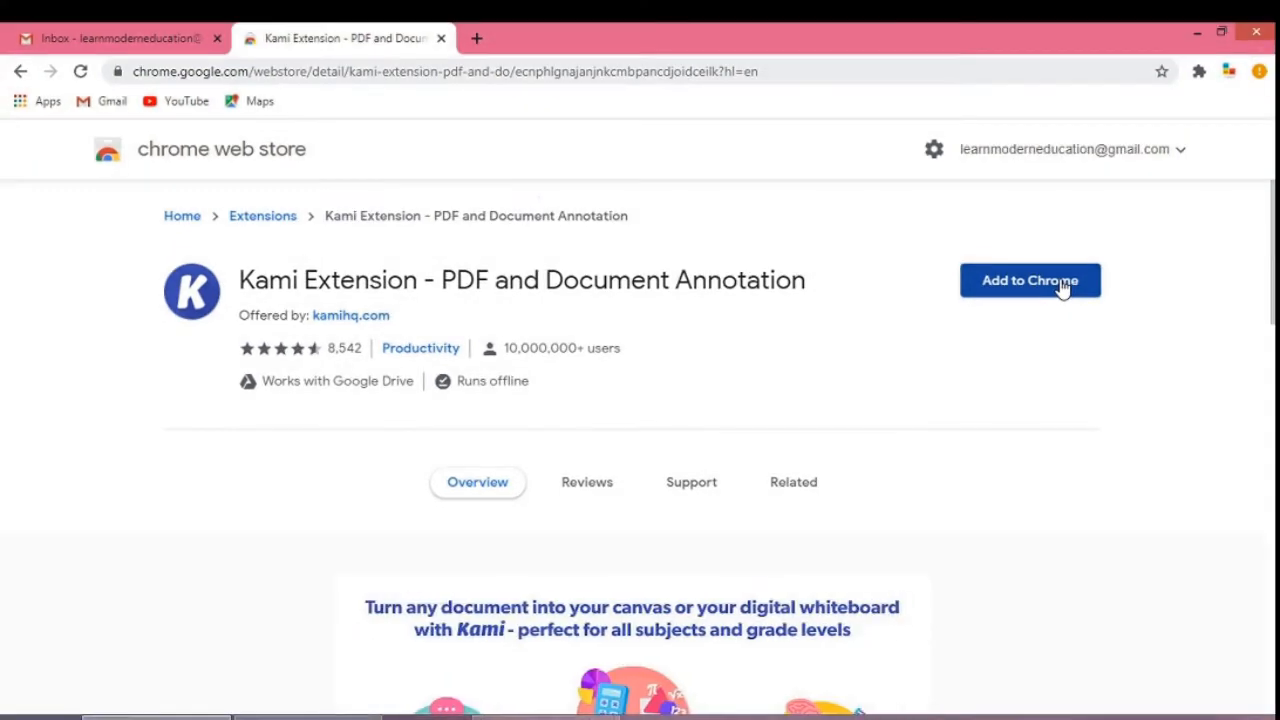
left_click(1063, 287)
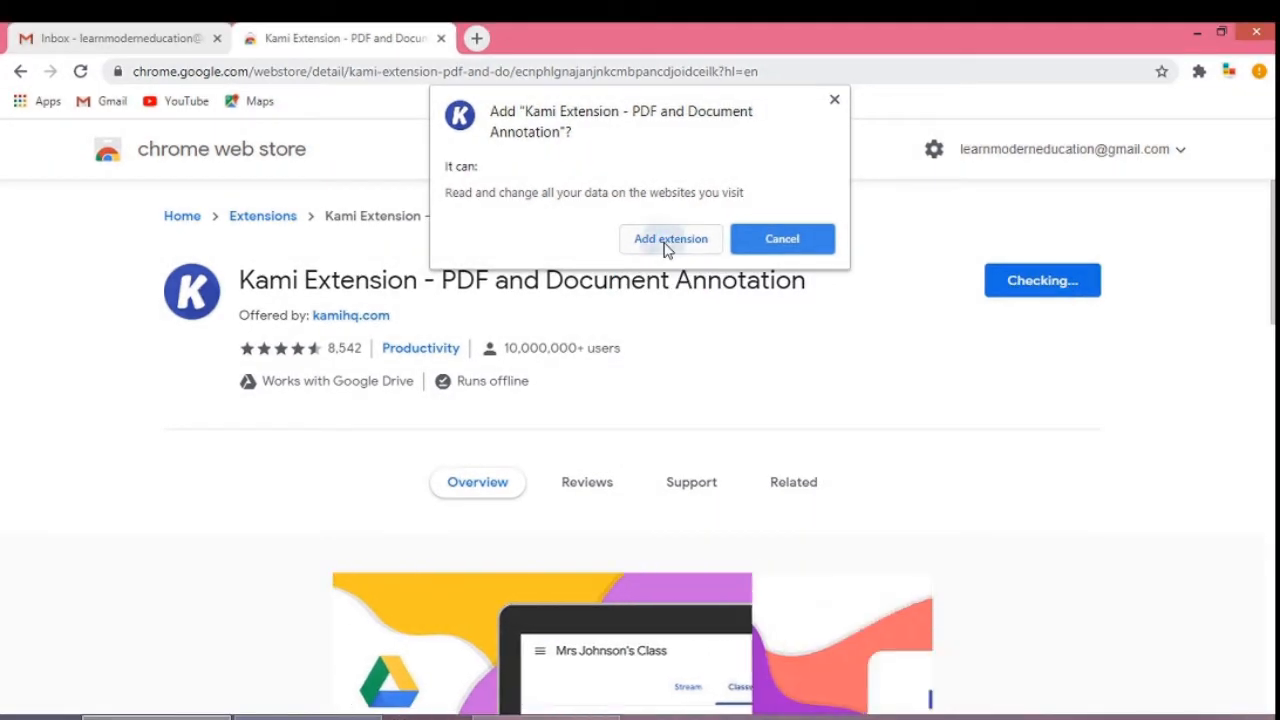
left_click(670, 224)
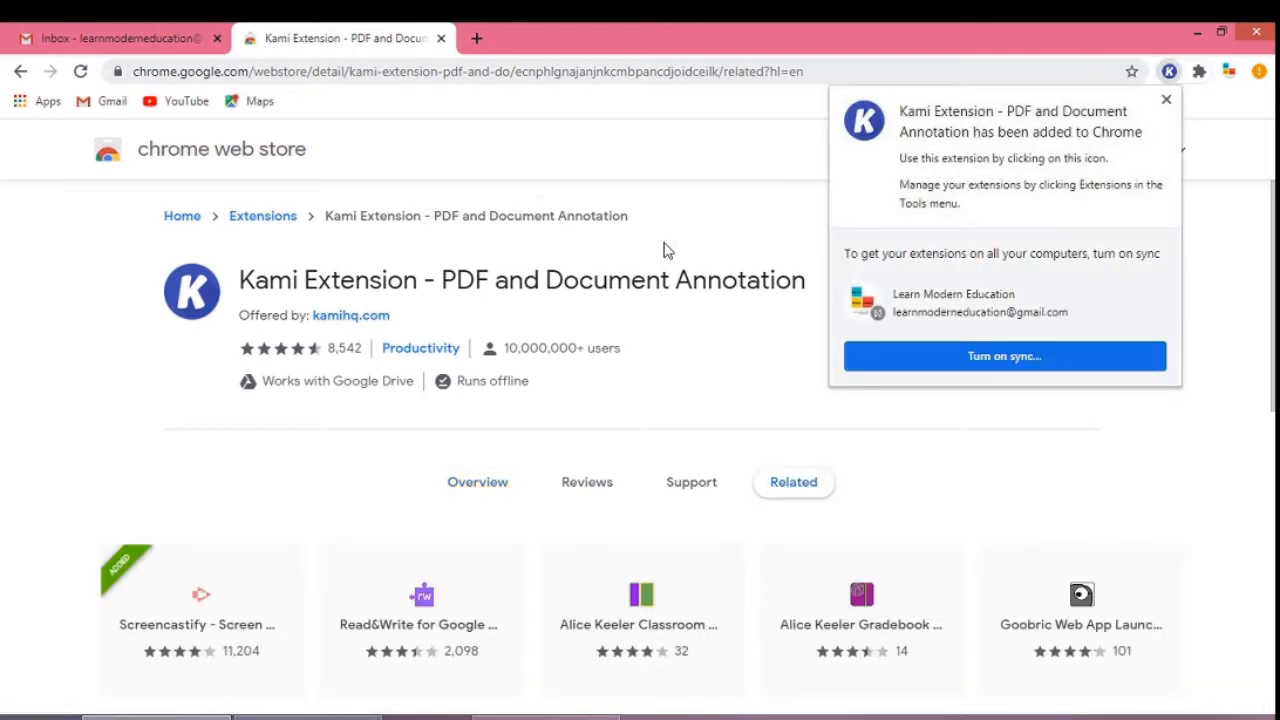
left_click(1166, 99)
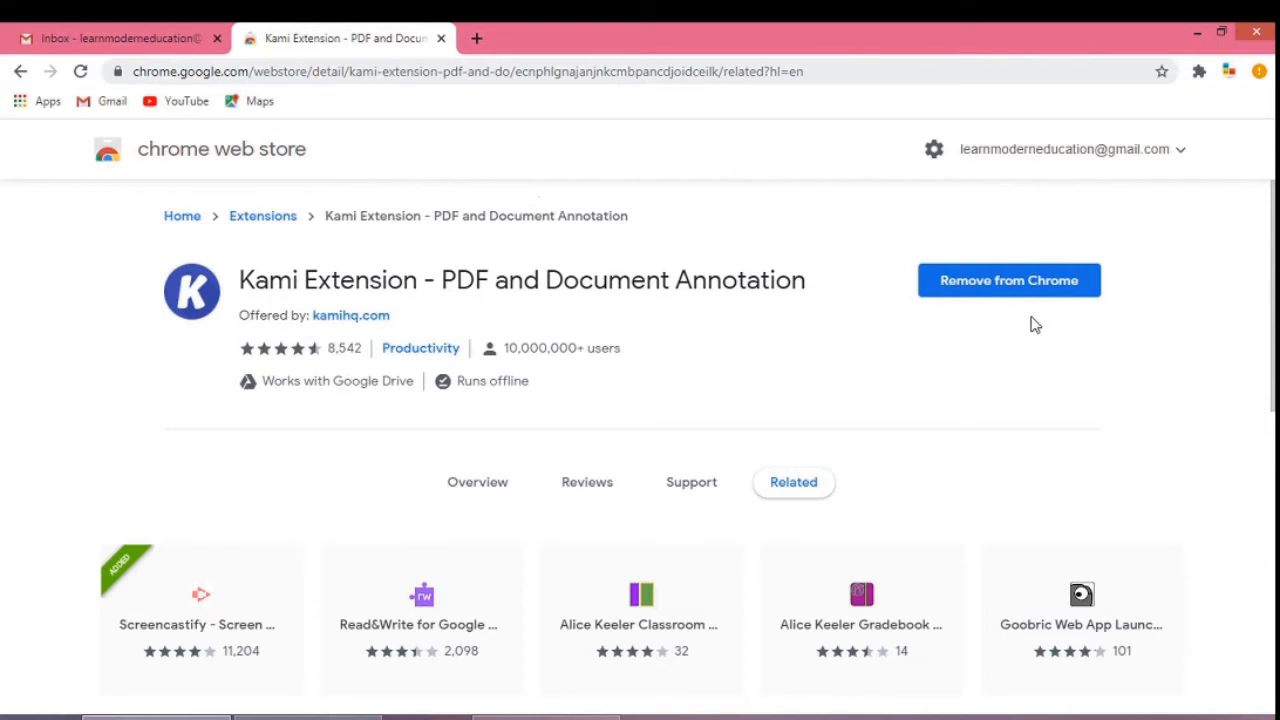
Open Google Classroom from the Google apps launcher in the Gmail tab and enter the Numerical Methods I class.
left_click(115, 33)
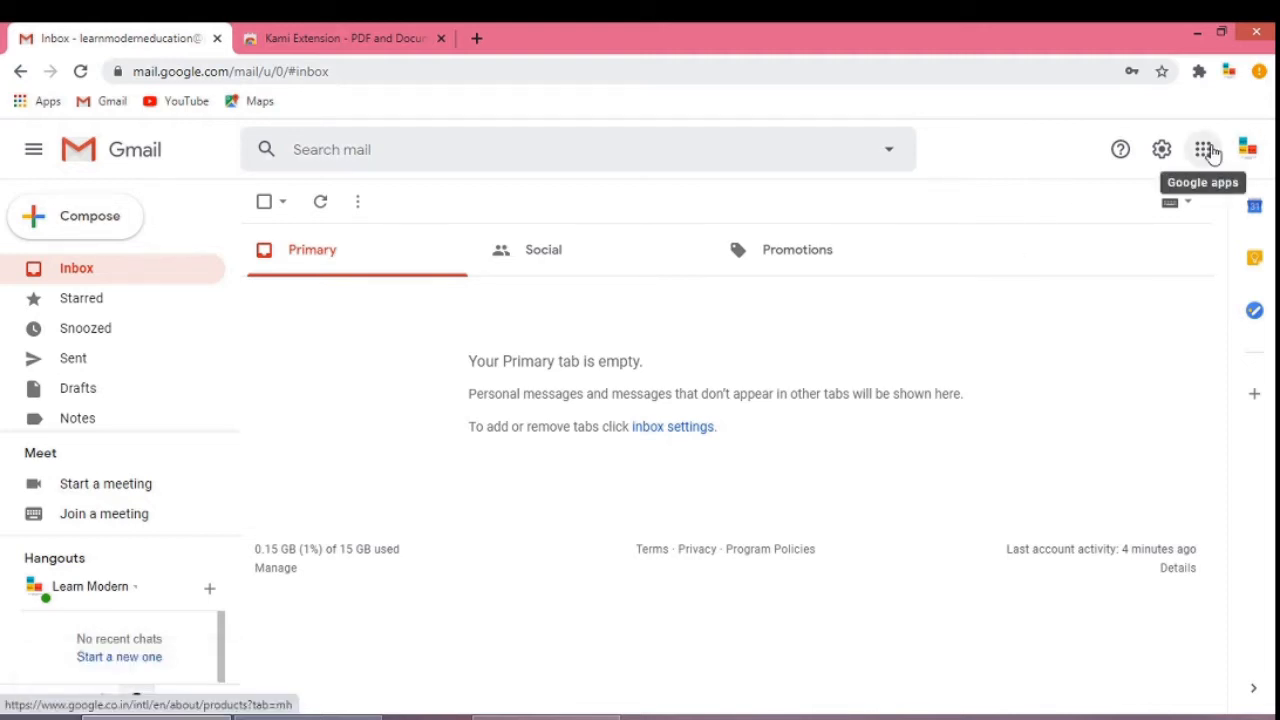
left_click(1210, 150)
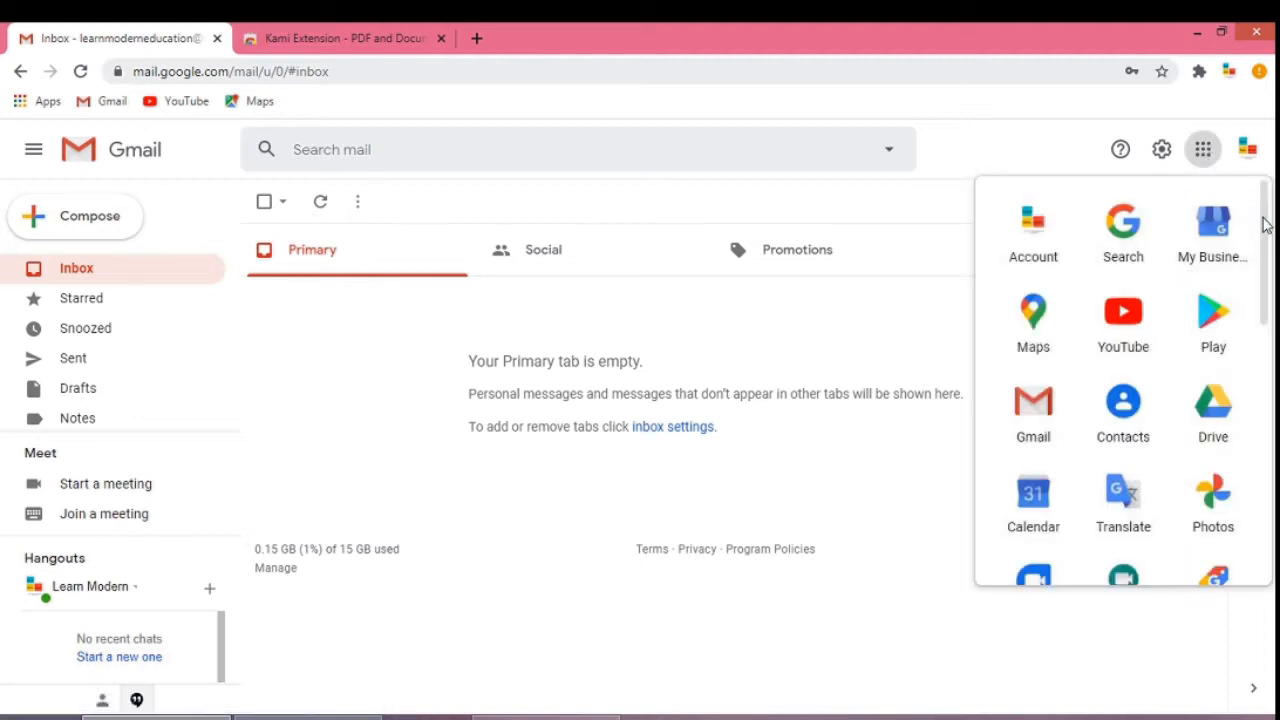
left_click_drag(1265, 224, 1267, 435)
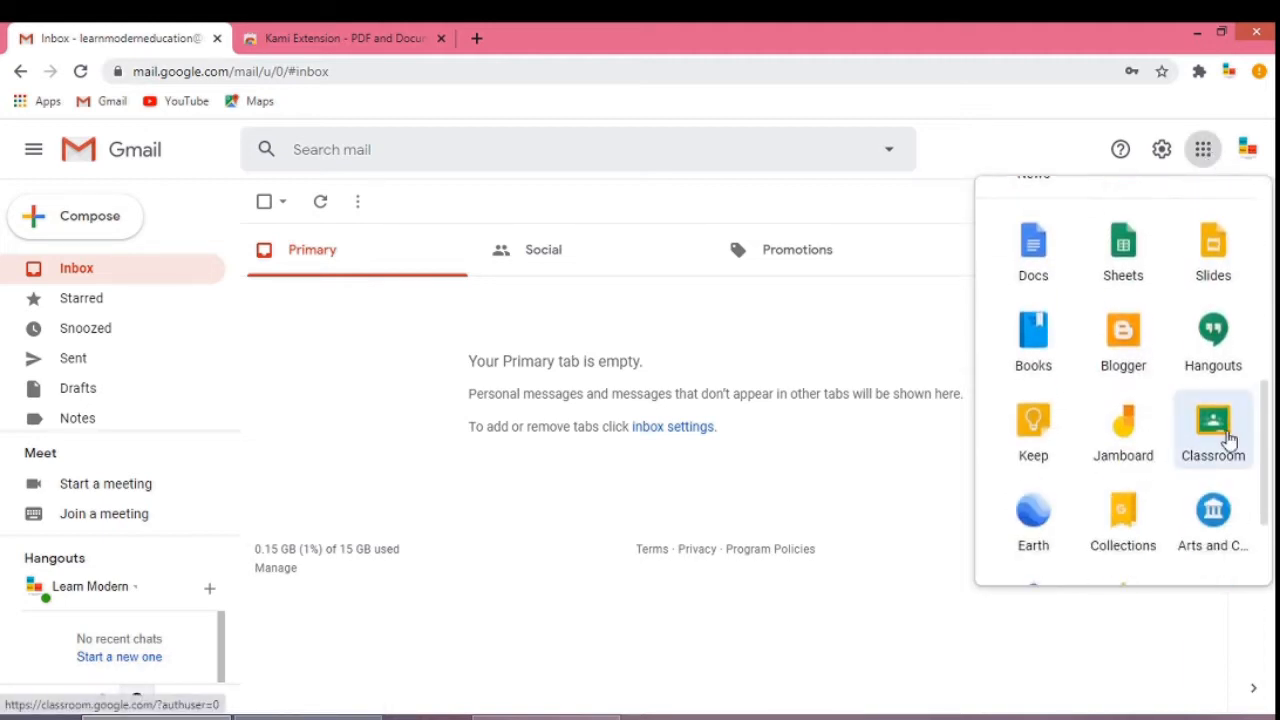
left_click(1229, 440)
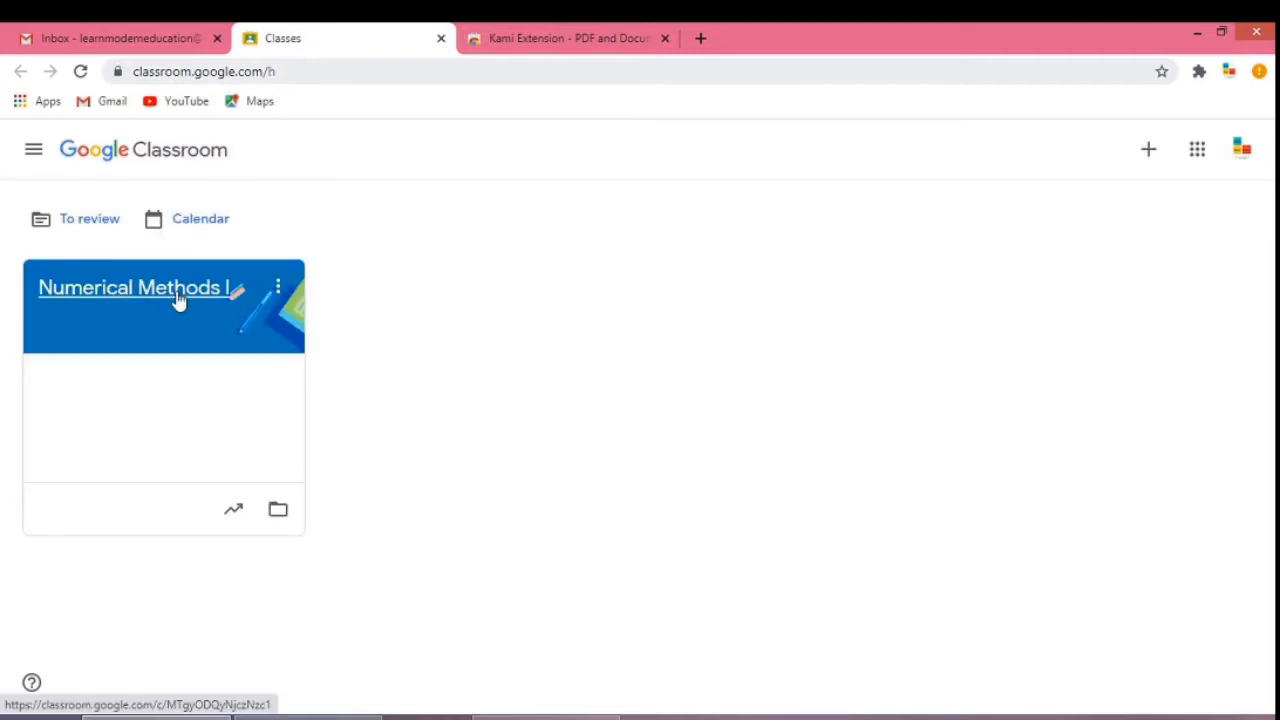
left_click(177, 298)
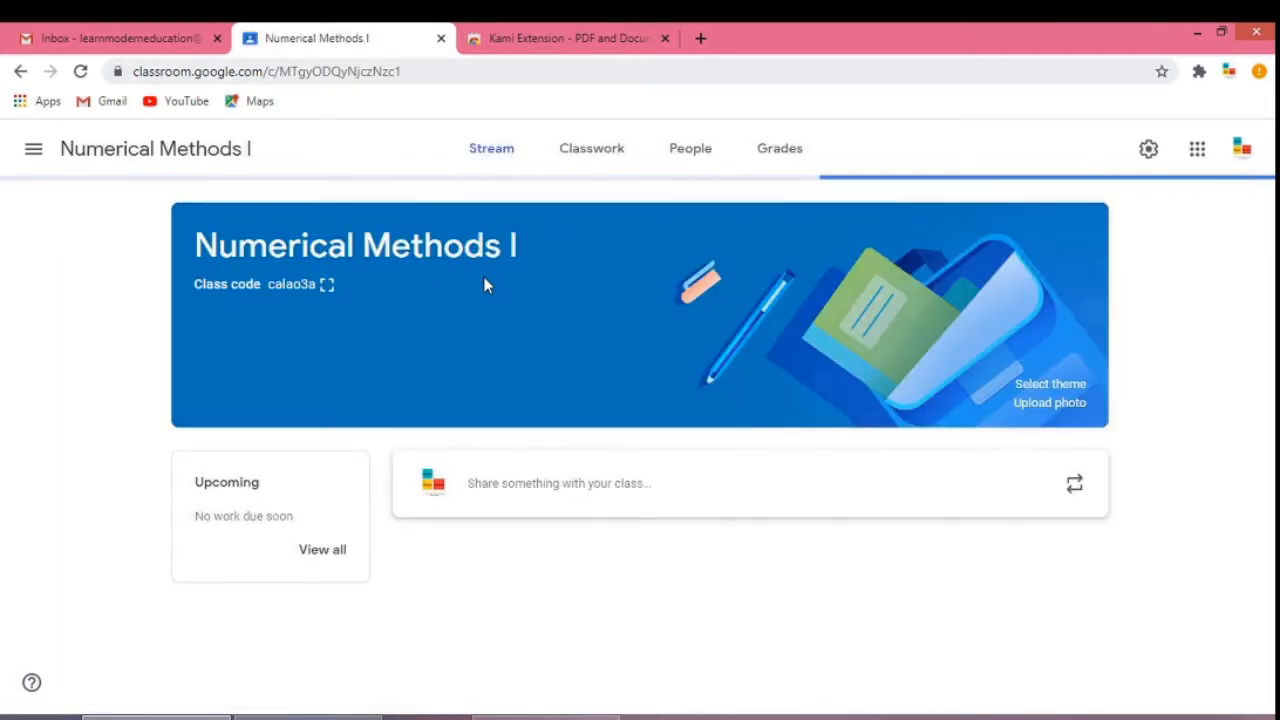
Open the Test assignment's turned-in student work and open the student's Answer Paper.pdf submission.
left_click(602, 170)
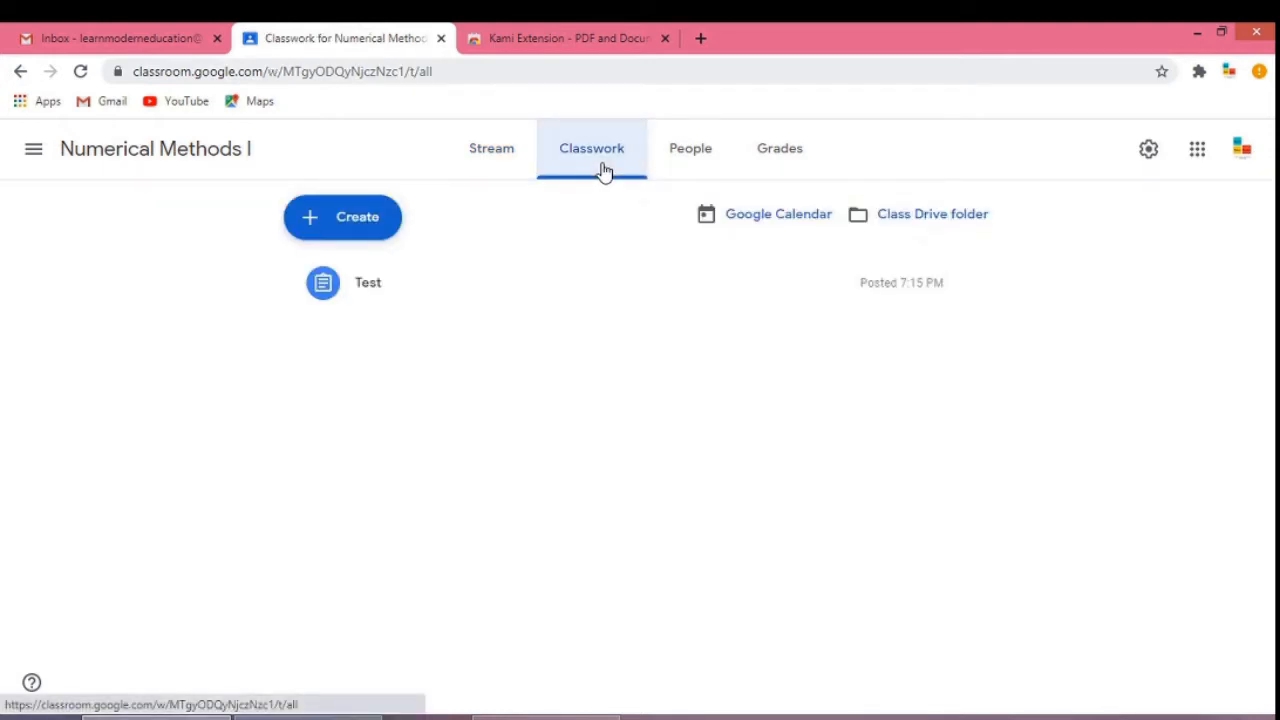
left_click(491, 289)
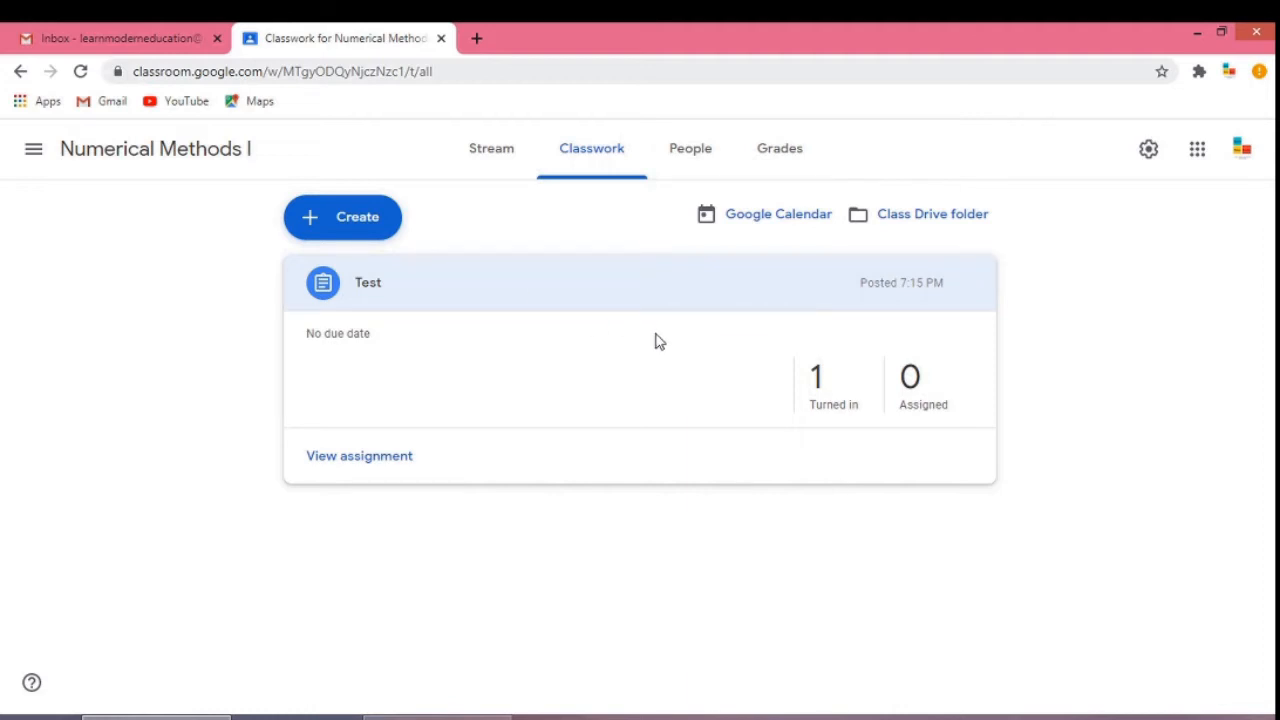
left_click(835, 416)
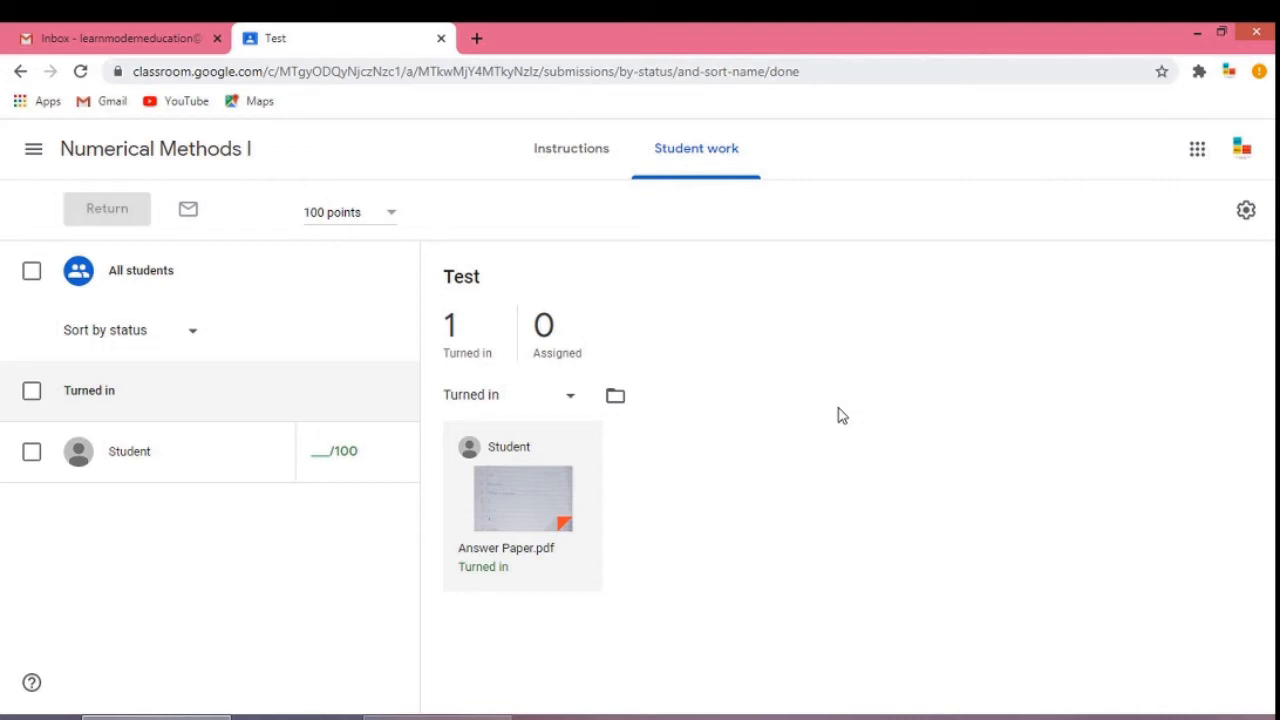
left_click(577, 479)
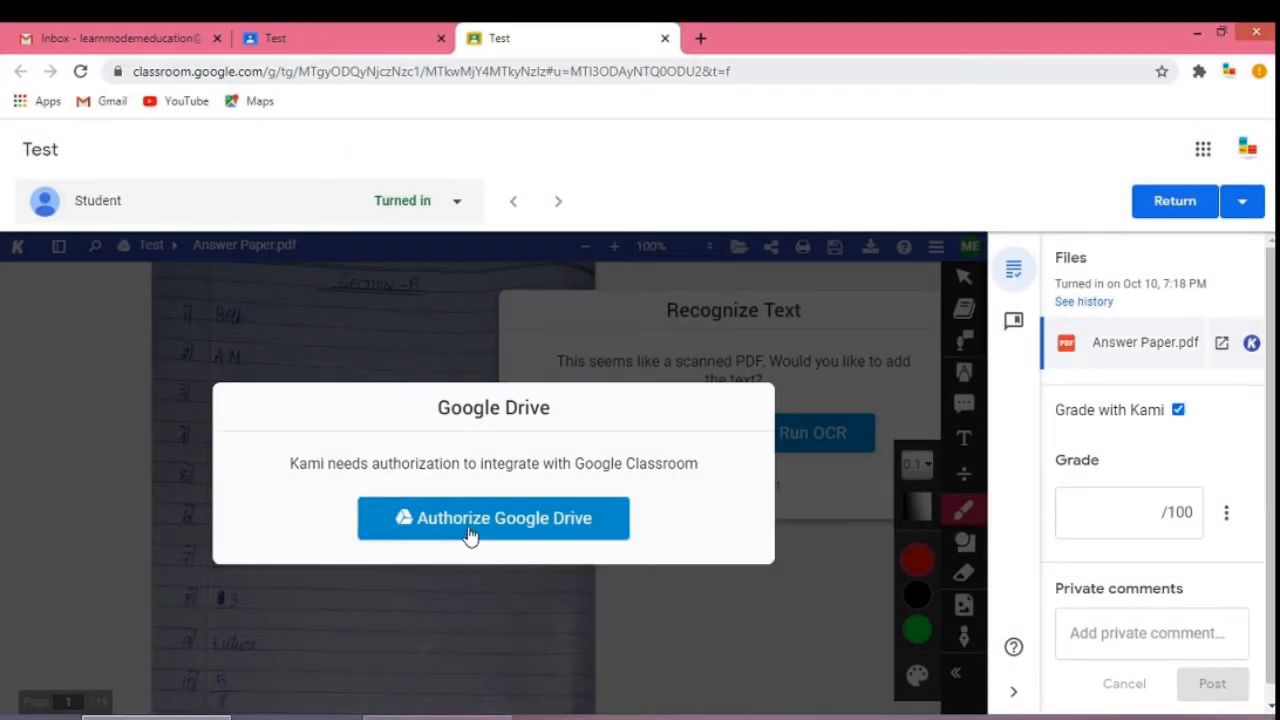
Authorize Google Drive for Kami by choosing the teacher's Google account and allowing the requested permissions.
left_click(470, 512)
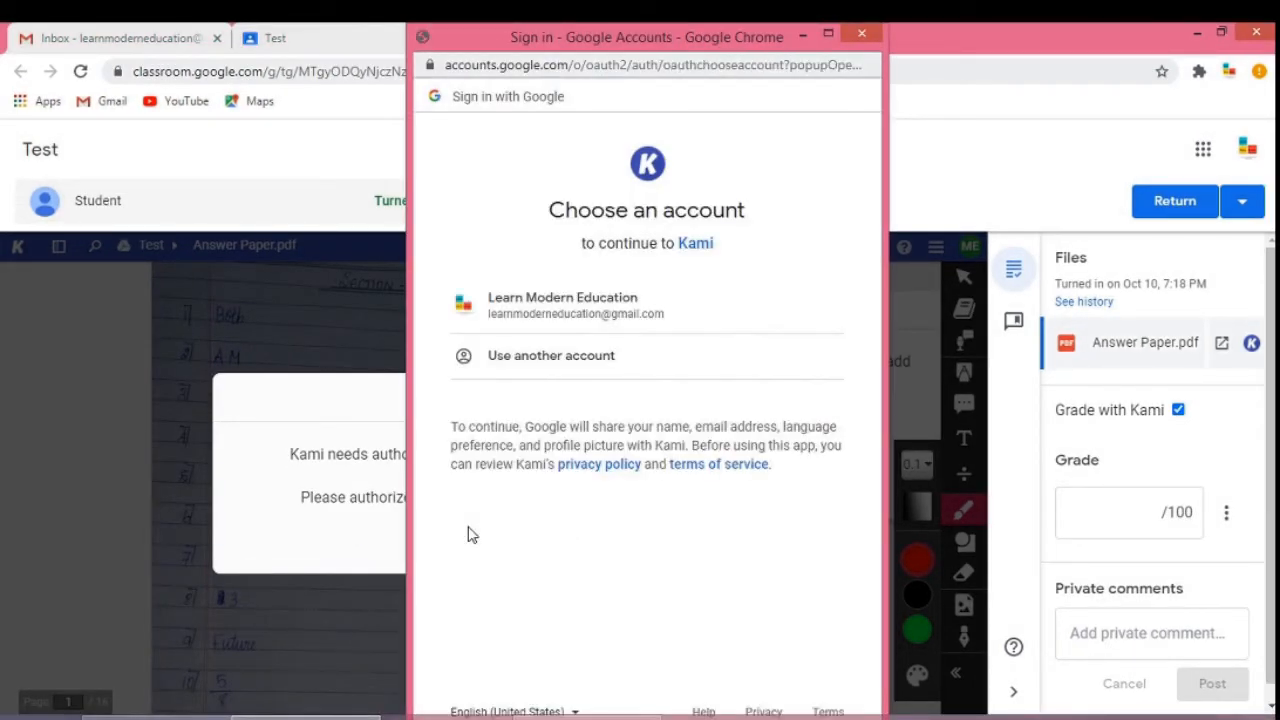
left_click(589, 302)
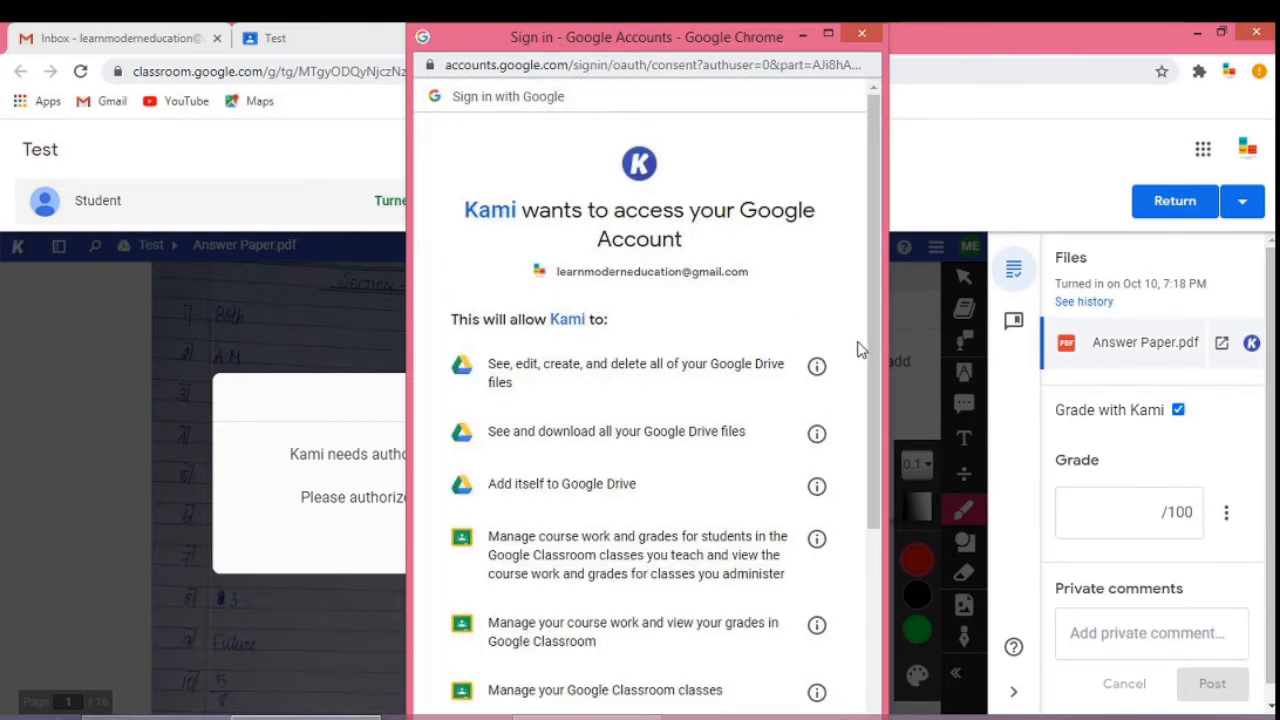
left_click_drag(871, 351, 871, 541)
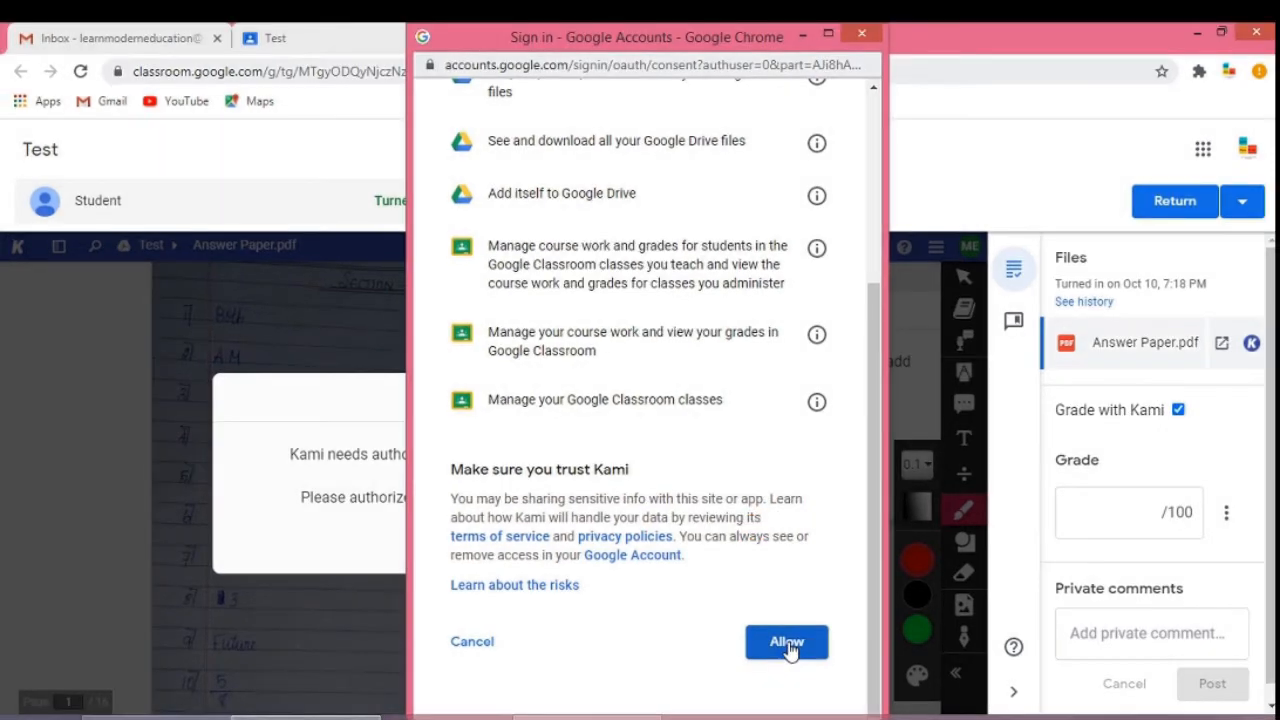
left_click(787, 643)
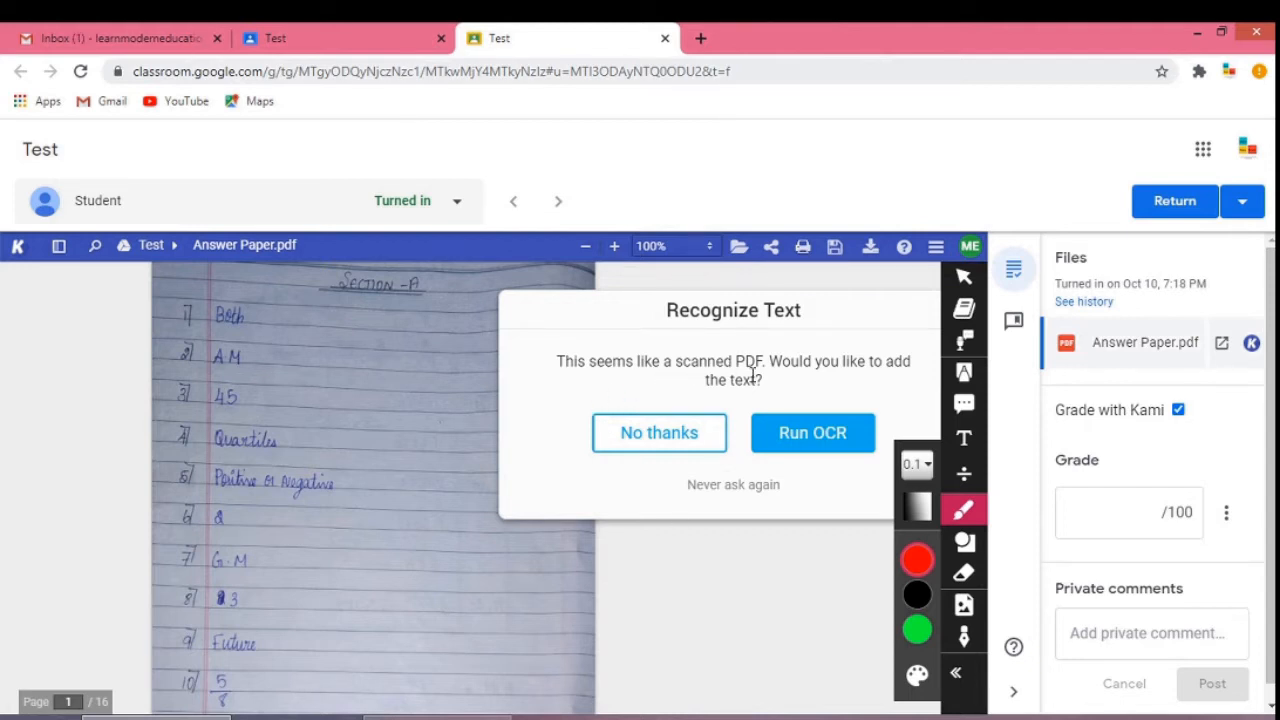
Decline text recognition for the scanned PDF and look through the Kami document menu options.
left_click(684, 443)
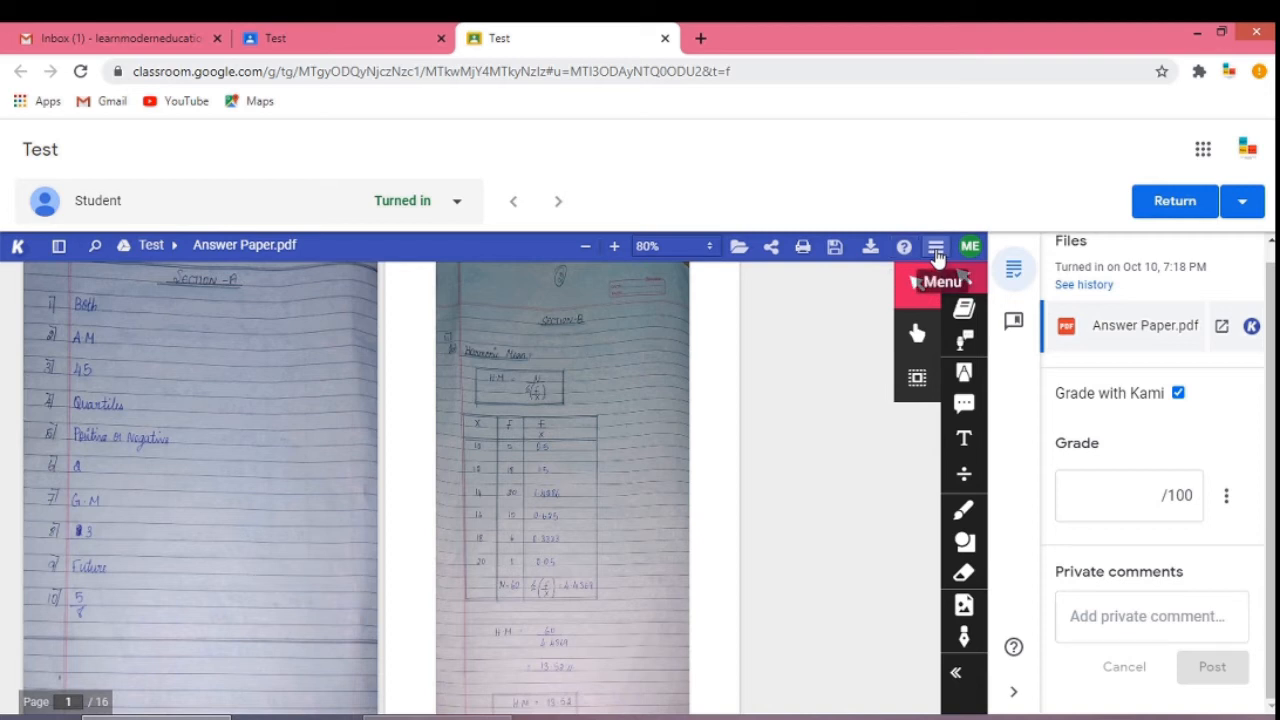
left_click(936, 248)
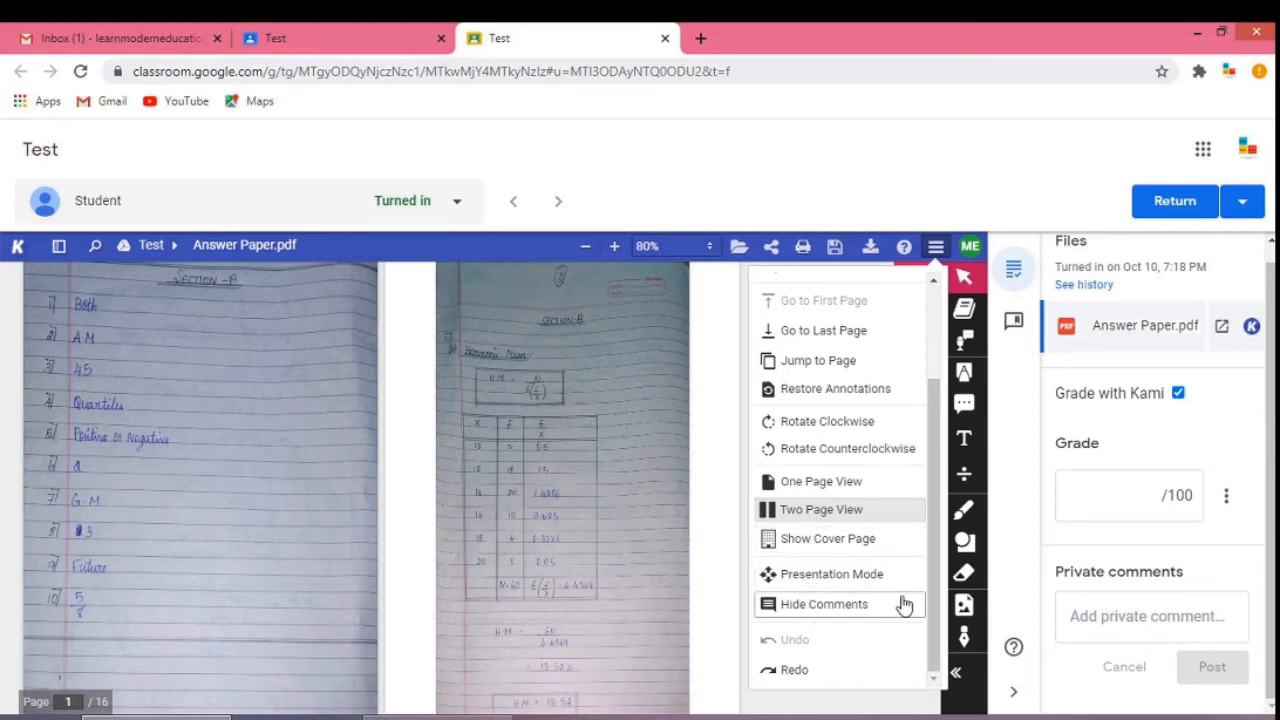
left_click_drag(921, 596, 936, 506)
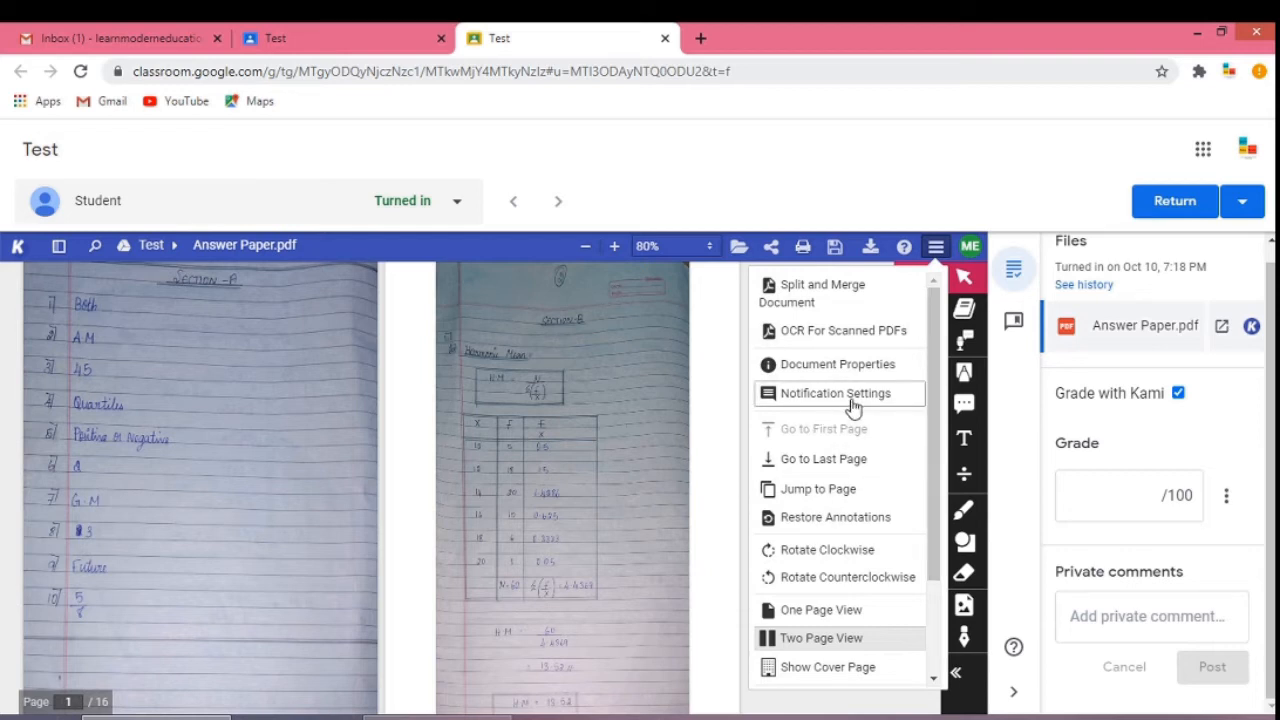
left_click(716, 430)
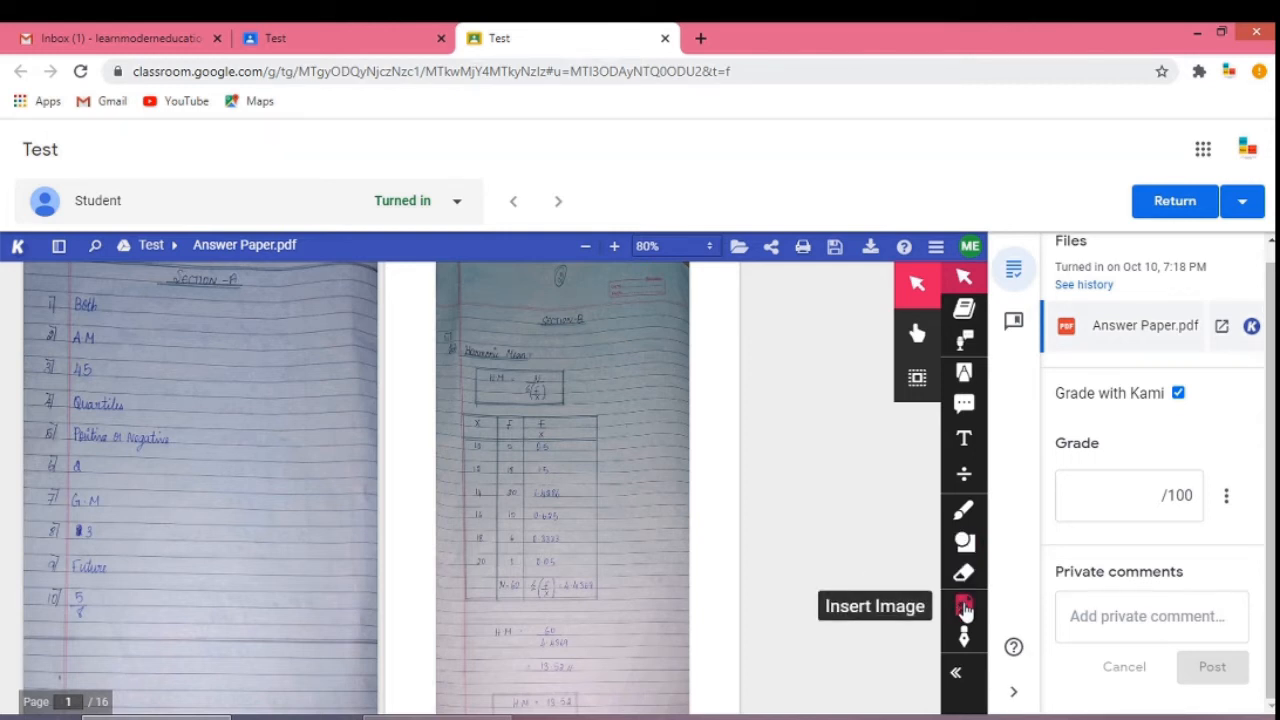
Highlight the H.M. formula box on the second page with the Markup highlighter.
left_click(965, 380)
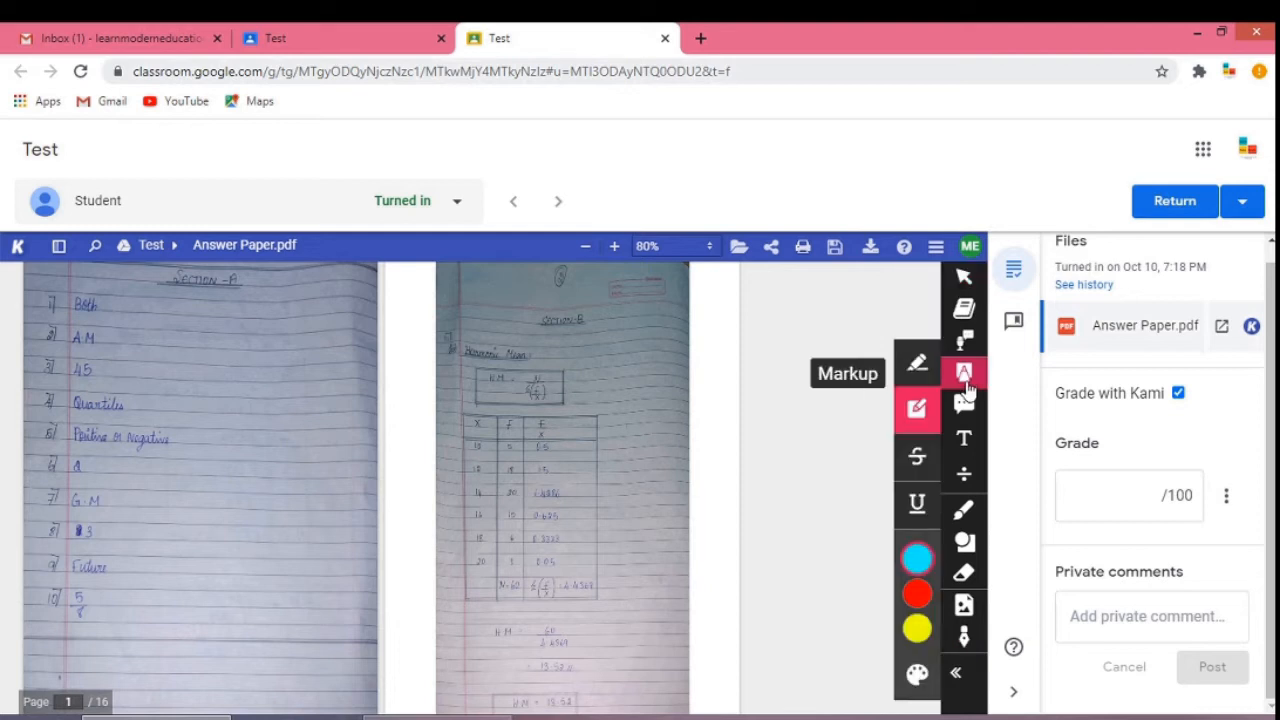
left_click(914, 424)
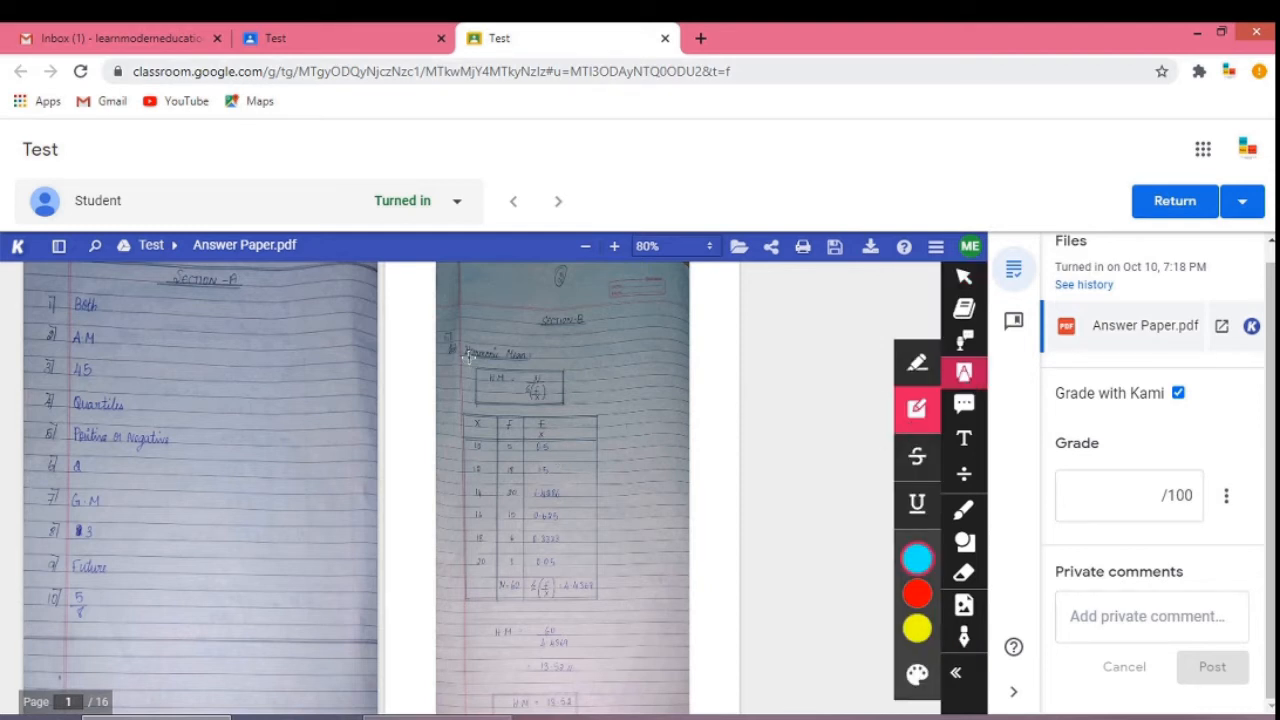
left_click_drag(474, 364, 576, 407)
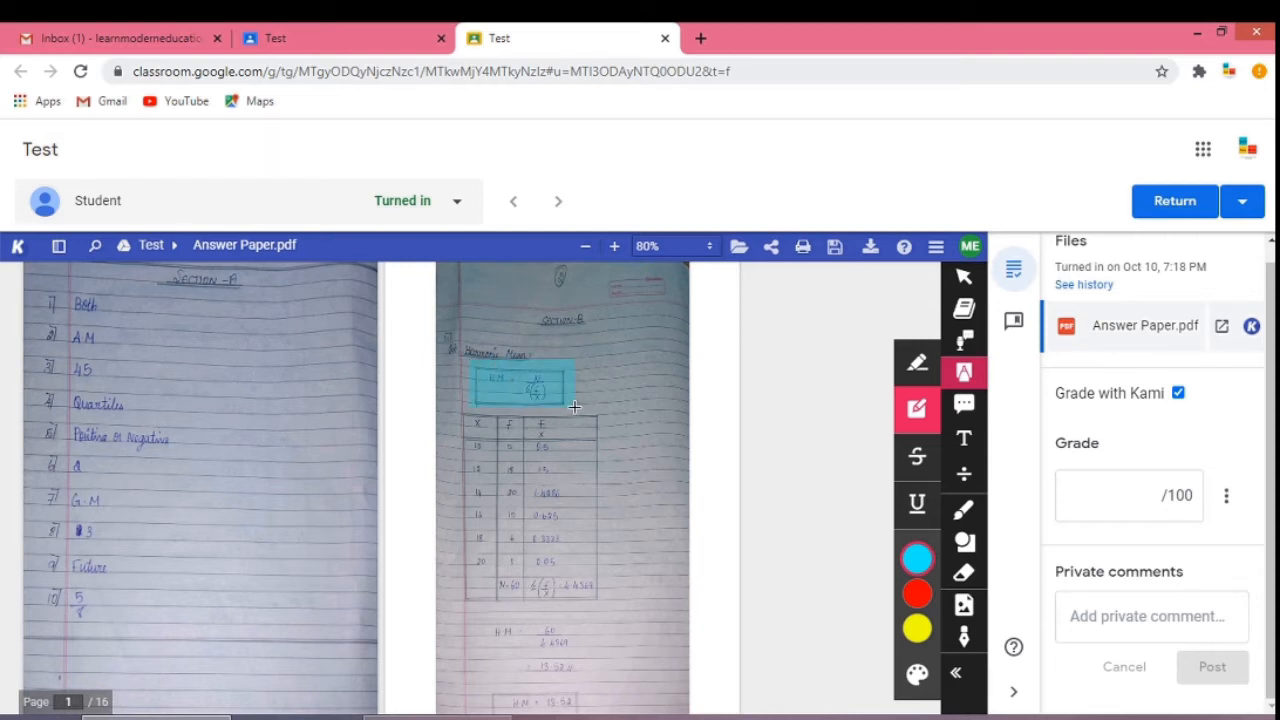
Switch the highlight color to red and highlight the H.M. result line lower on the second page.
mouse_move(908, 612)
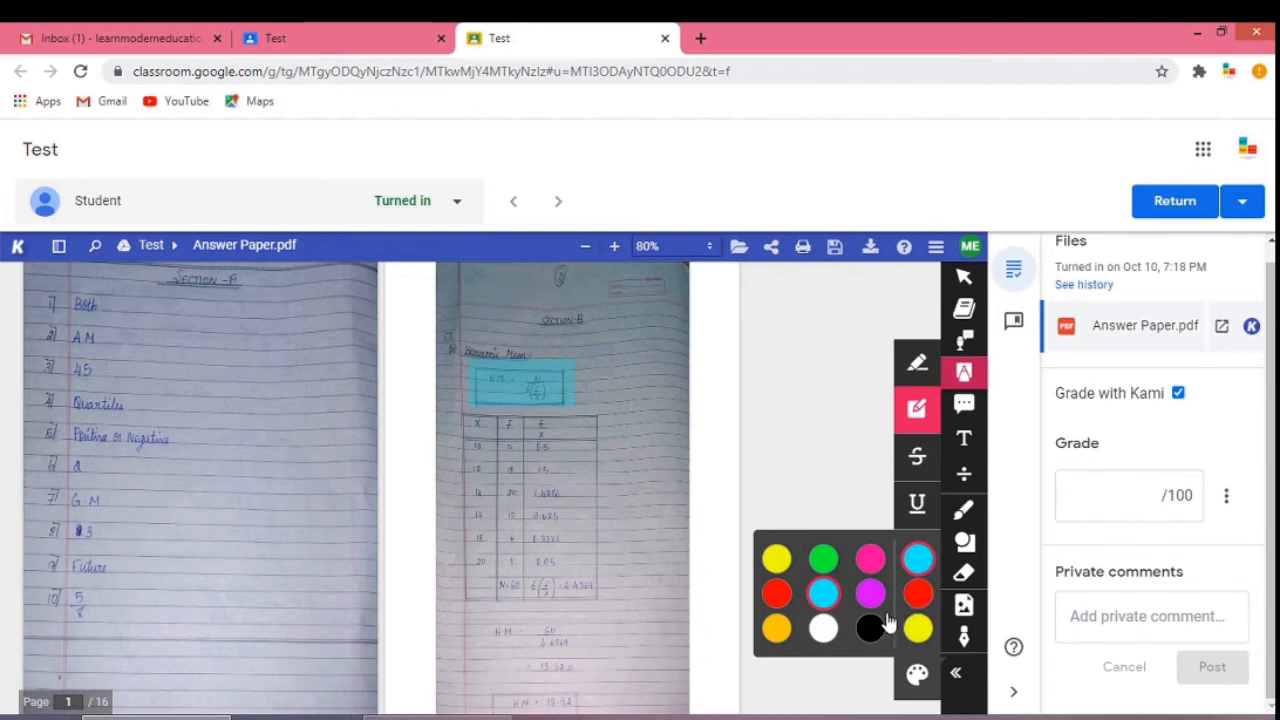
left_click(914, 597)
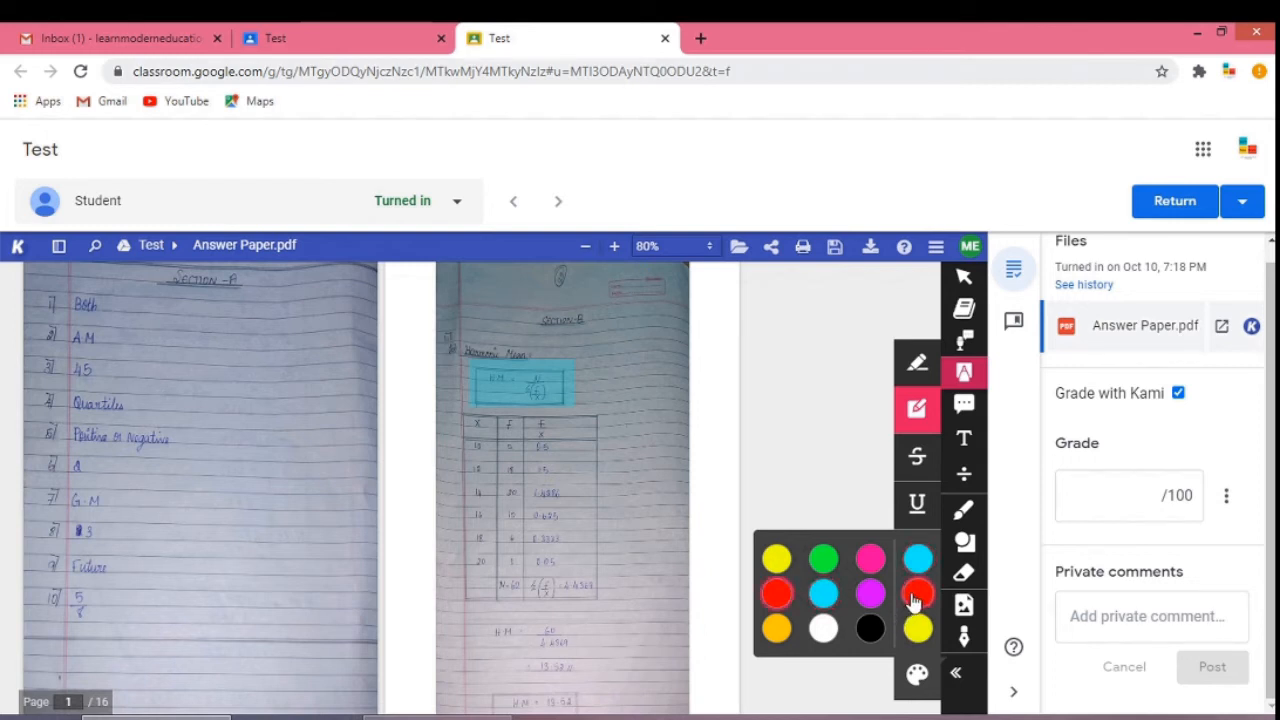
left_click_drag(483, 622, 579, 640)
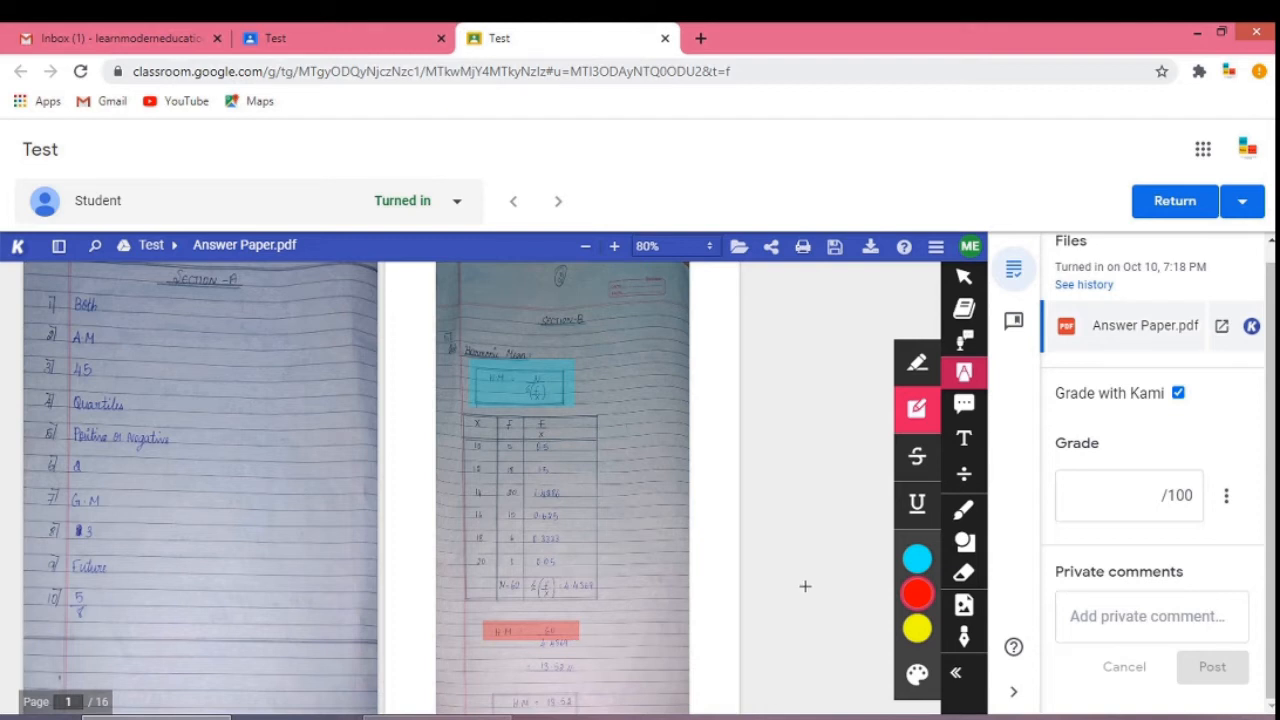
Erase the red and blue highlights on the second page with the Eraser tool.
left_click(965, 582)
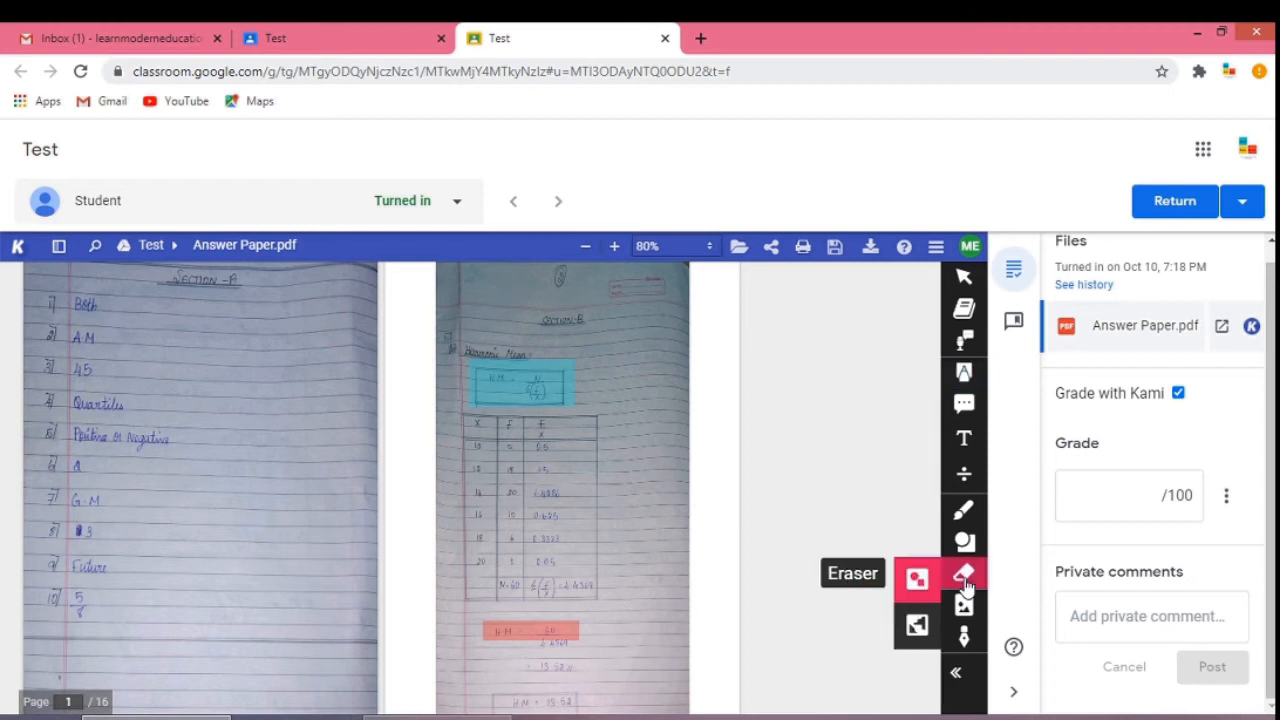
left_click(537, 634)
left_click(538, 390)
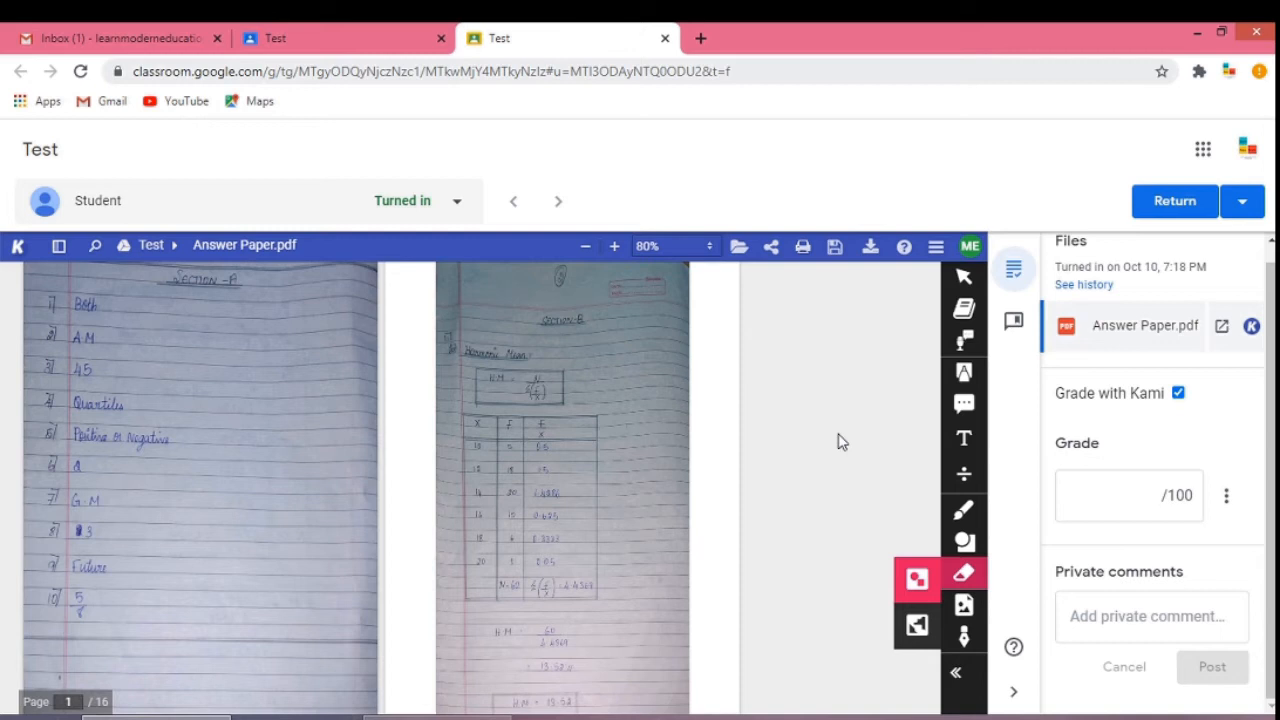
Add a text comment on the H.M. working of the second page with the text oo.
left_click(963, 408)
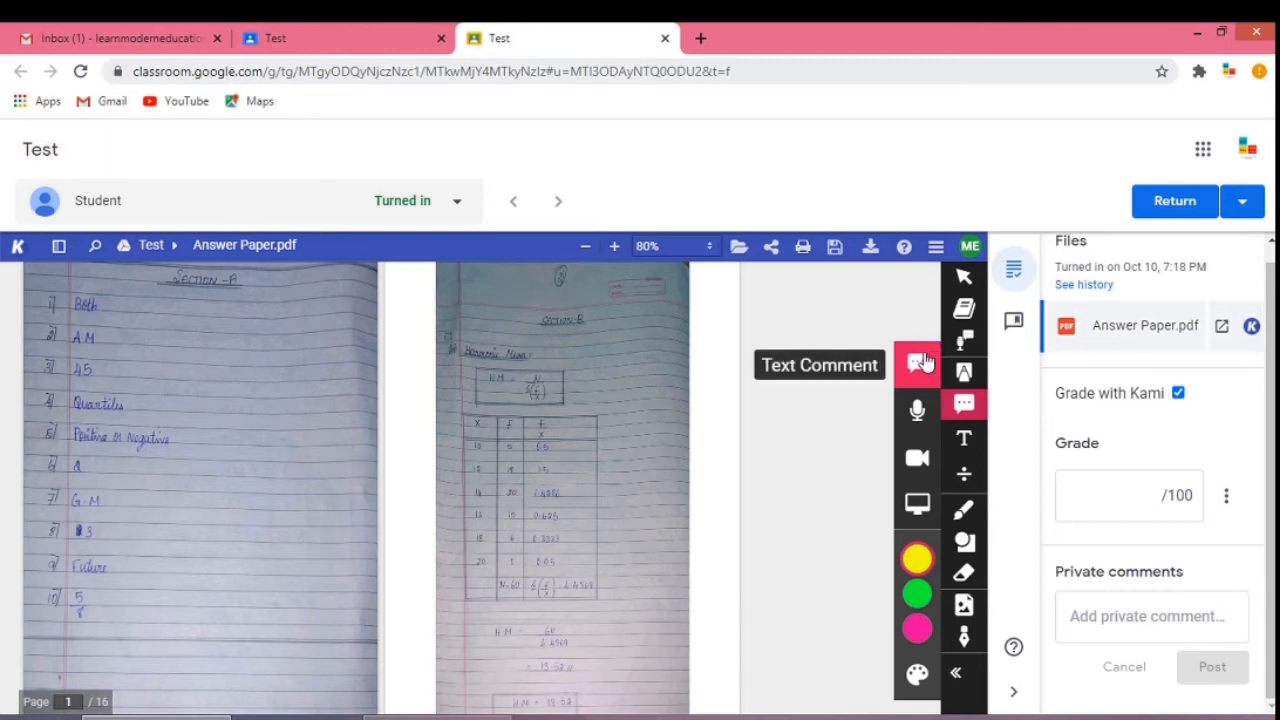
left_click(552, 368)
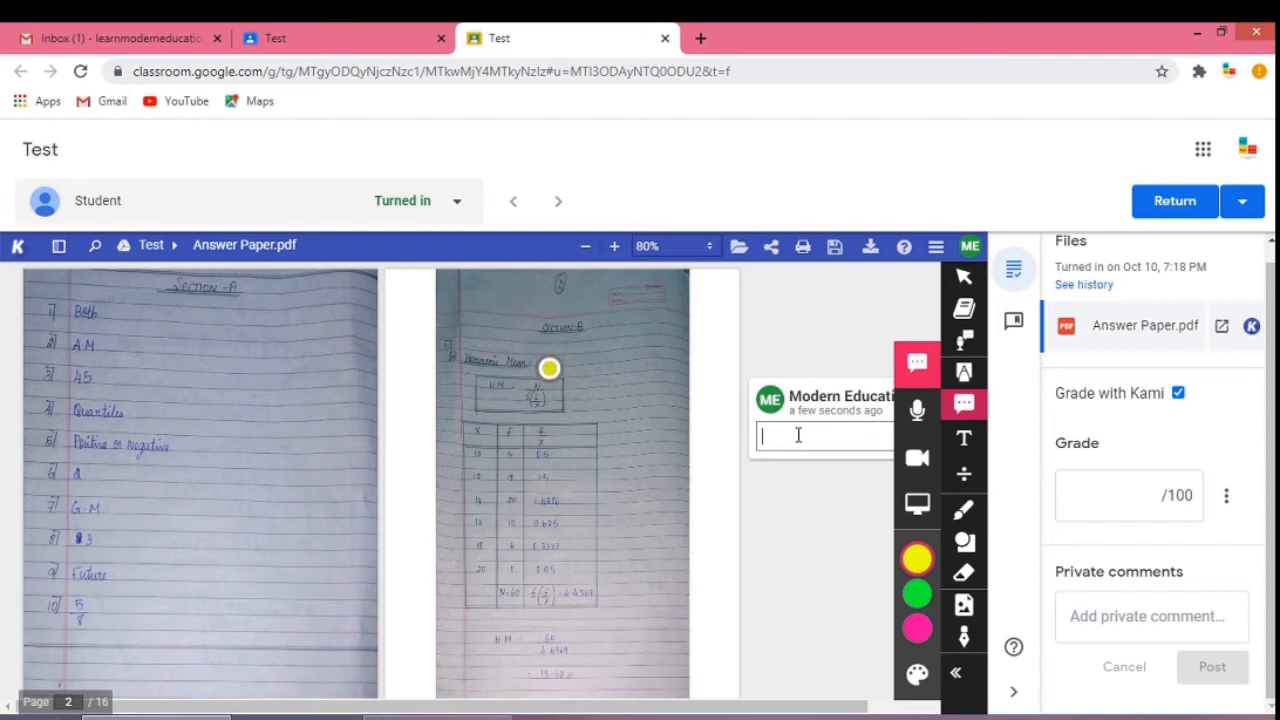
left_click(560, 630)
scroll(560, 635, "down", 3)
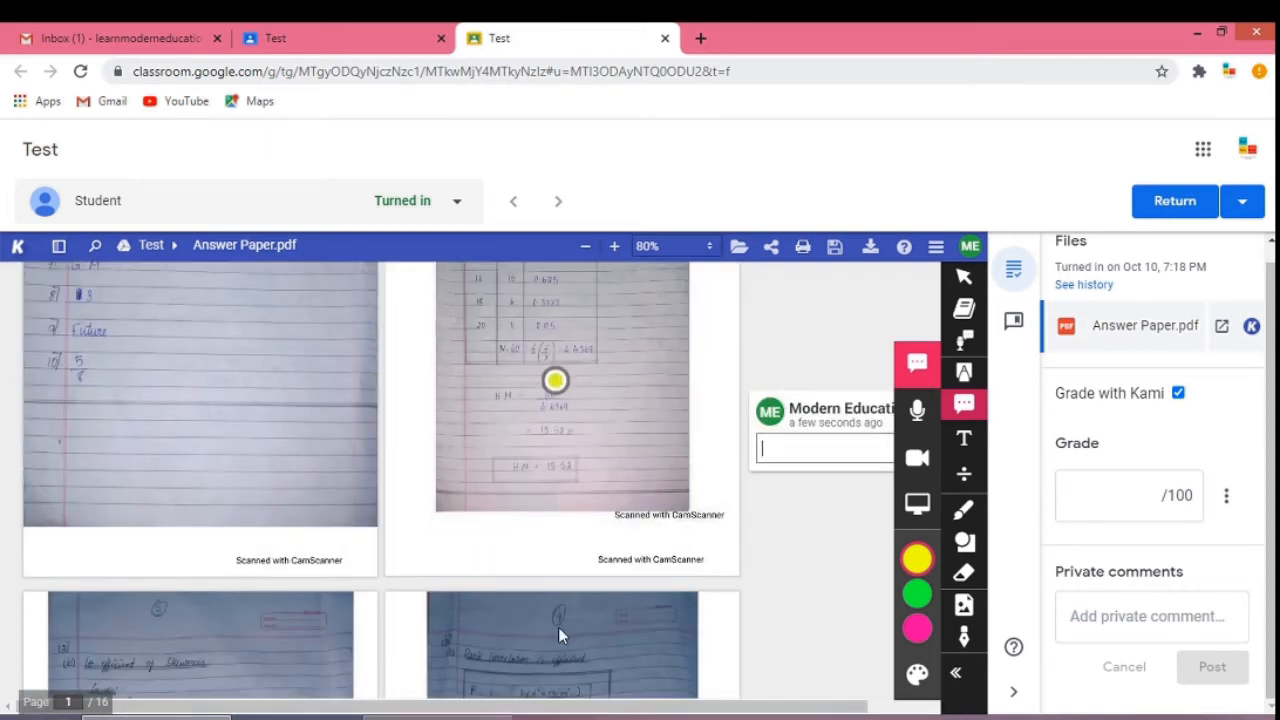
type("ood")
key("Return")
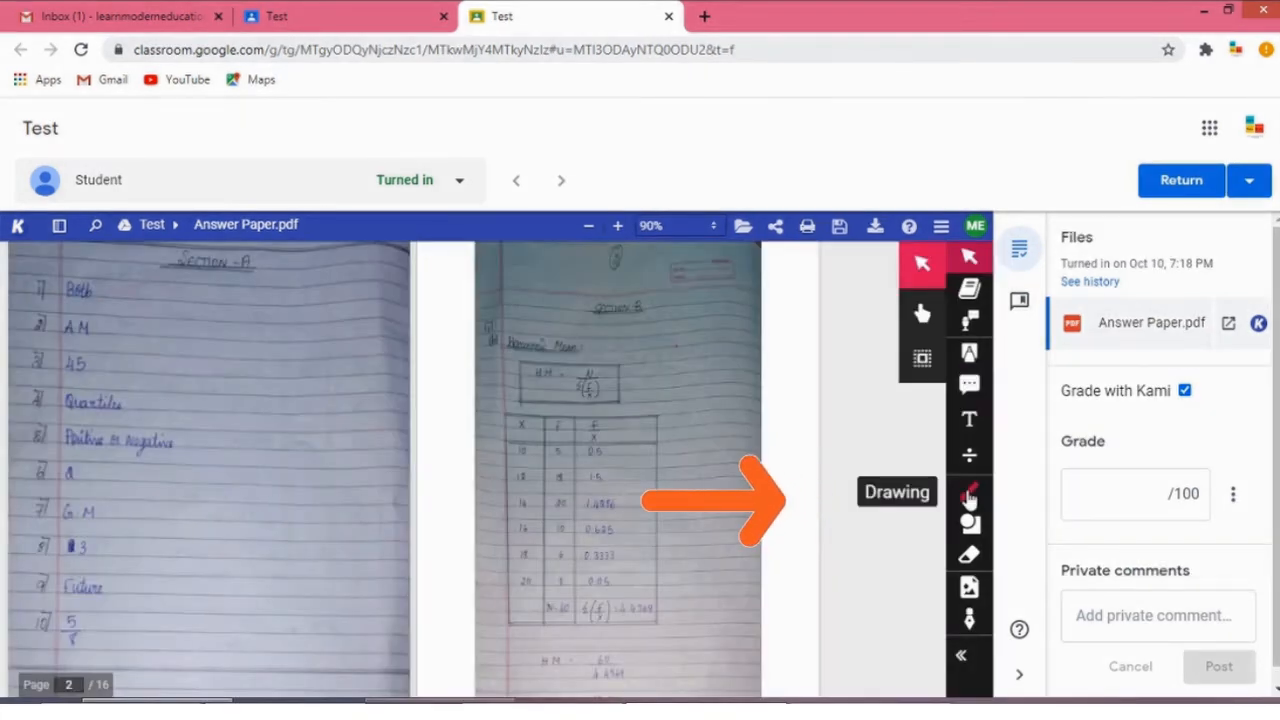
Select the Drawing tool at size 2 and draw red tick marks beside answers 1 to 6 of Section A.
left_click(968, 497)
left_click(929, 459)
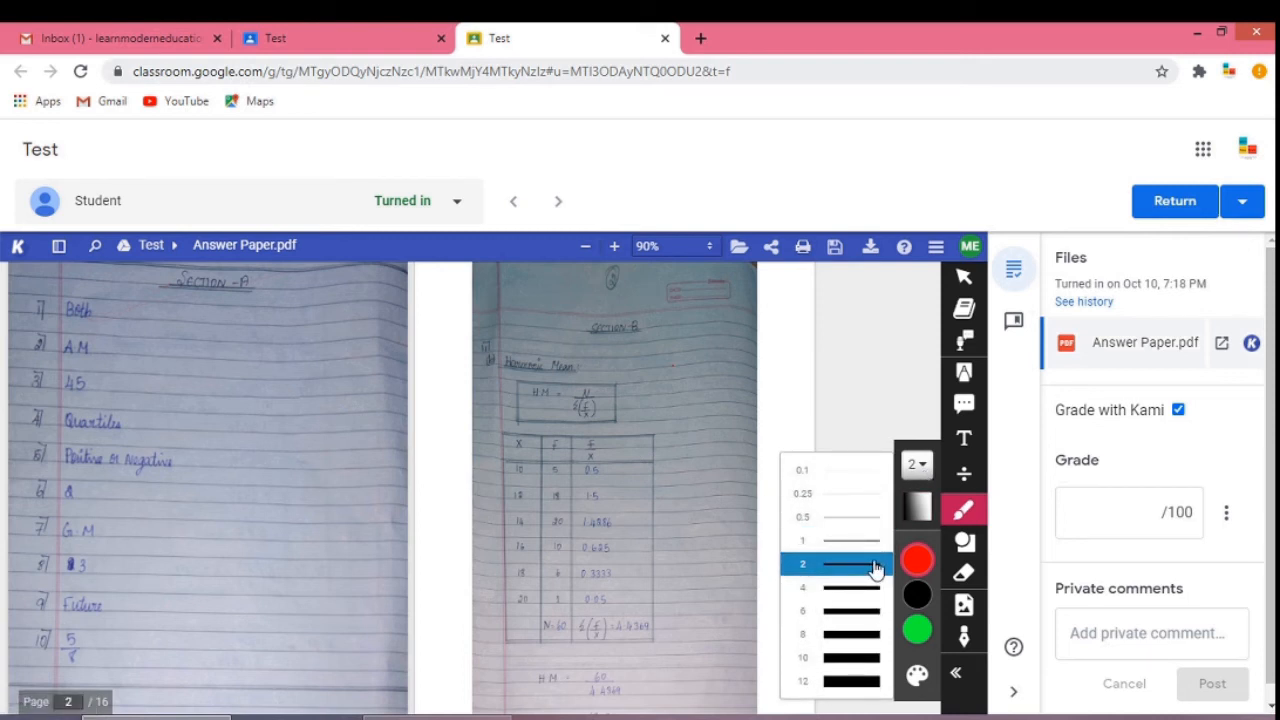
left_click(875, 567)
left_click_drag(80, 313, 172, 270)
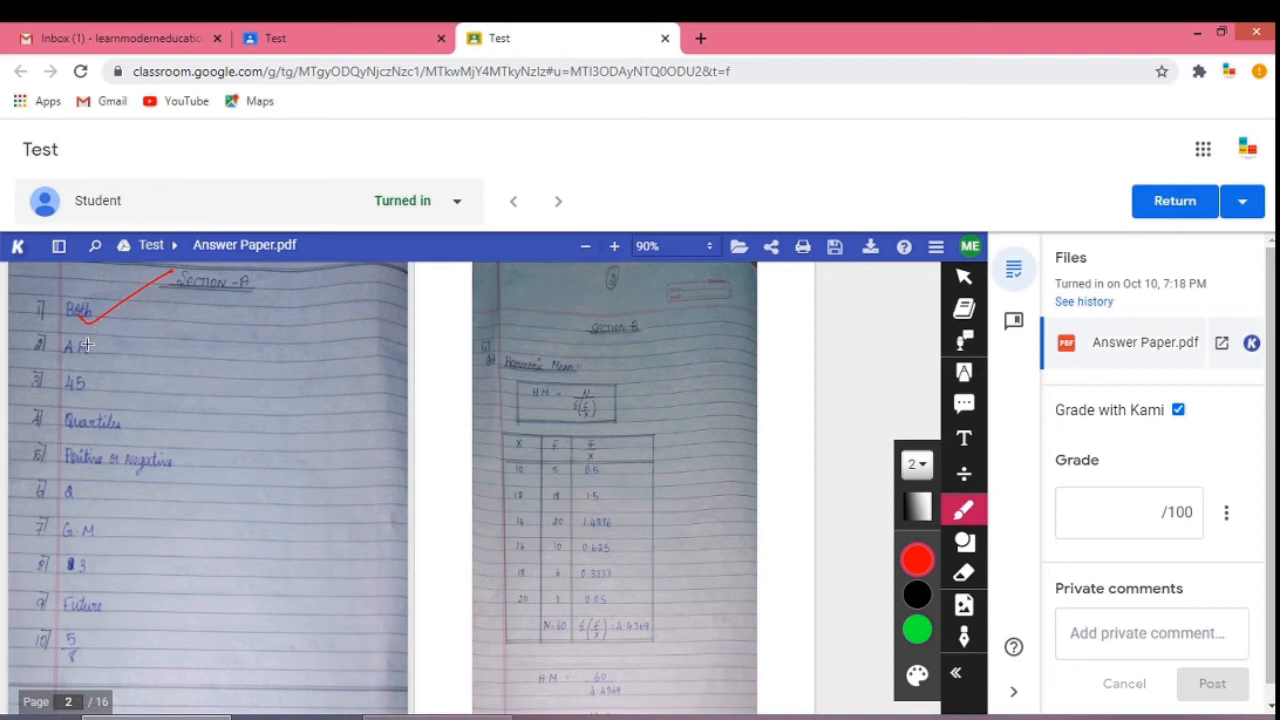
left_click_drag(87, 344, 137, 324)
left_click_drag(85, 385, 165, 357)
left_click_drag(112, 418, 177, 392)
left_click_drag(155, 468, 278, 432)
left_click_drag(68, 497, 158, 458)
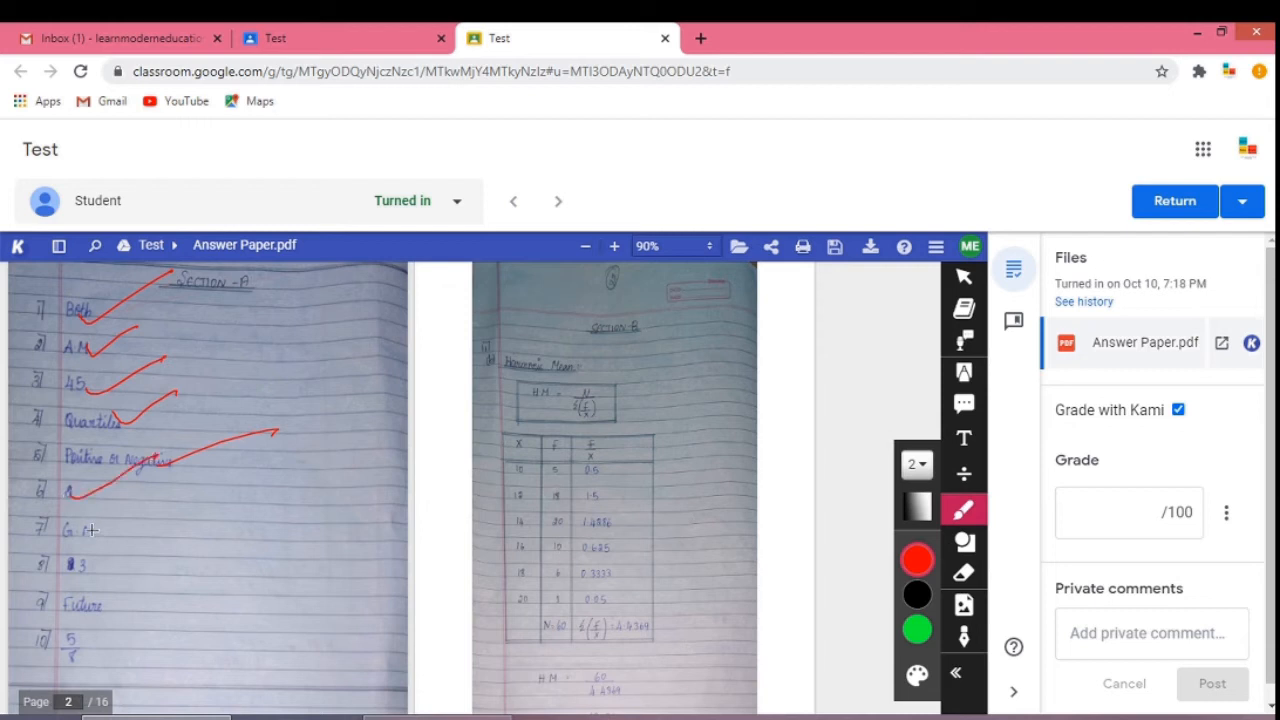
Draw red ticks beside answers 7 to 10 of Section A and write 10 in the page margin.
left_click_drag(95, 530, 195, 490)
left_click_drag(94, 565, 218, 512)
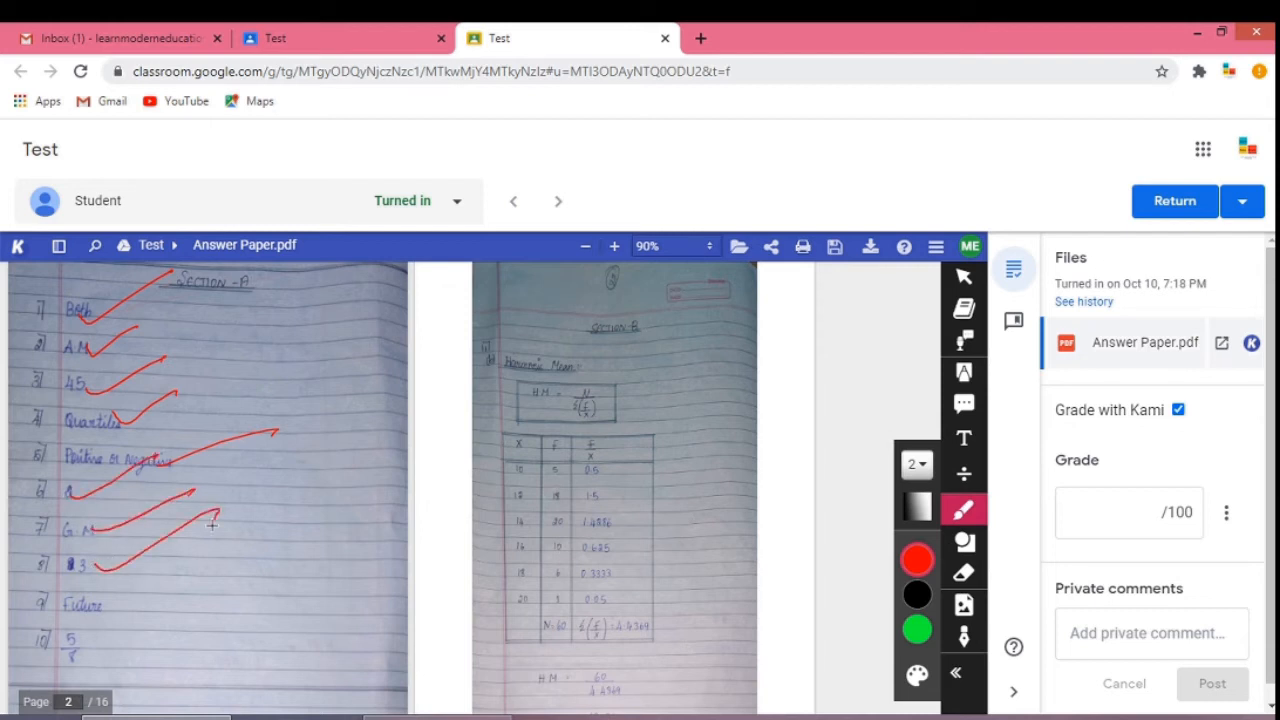
left_click_drag(66, 624, 168, 587)
left_click_drag(98, 657, 223, 575)
left_click_drag(25, 429, 27, 476)
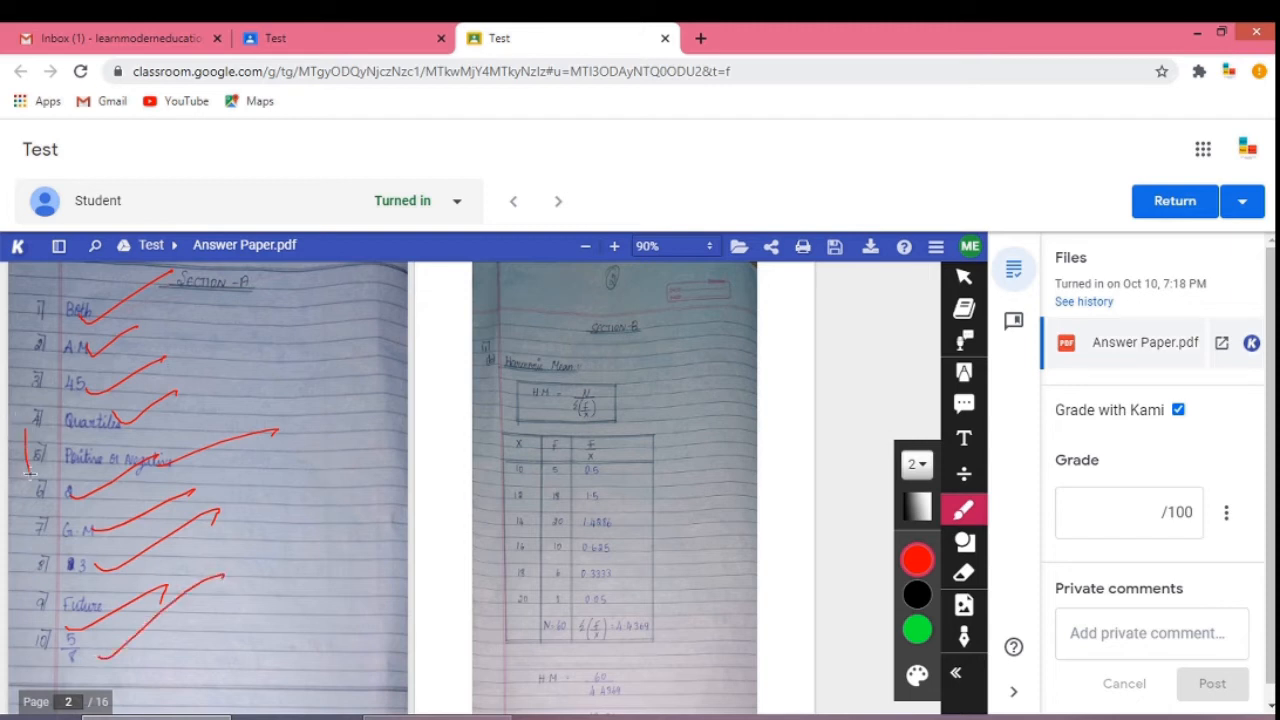
mouse_move(44, 424)
left_mouse_down()
mouse_move(50, 458)
mouse_move(43, 437)
left_mouse_up()
Tick the H.M. formula and the table on the facing page and write 10 beside the table.
left_click_drag(586, 415, 663, 418)
left_click_drag(572, 664, 735, 582)
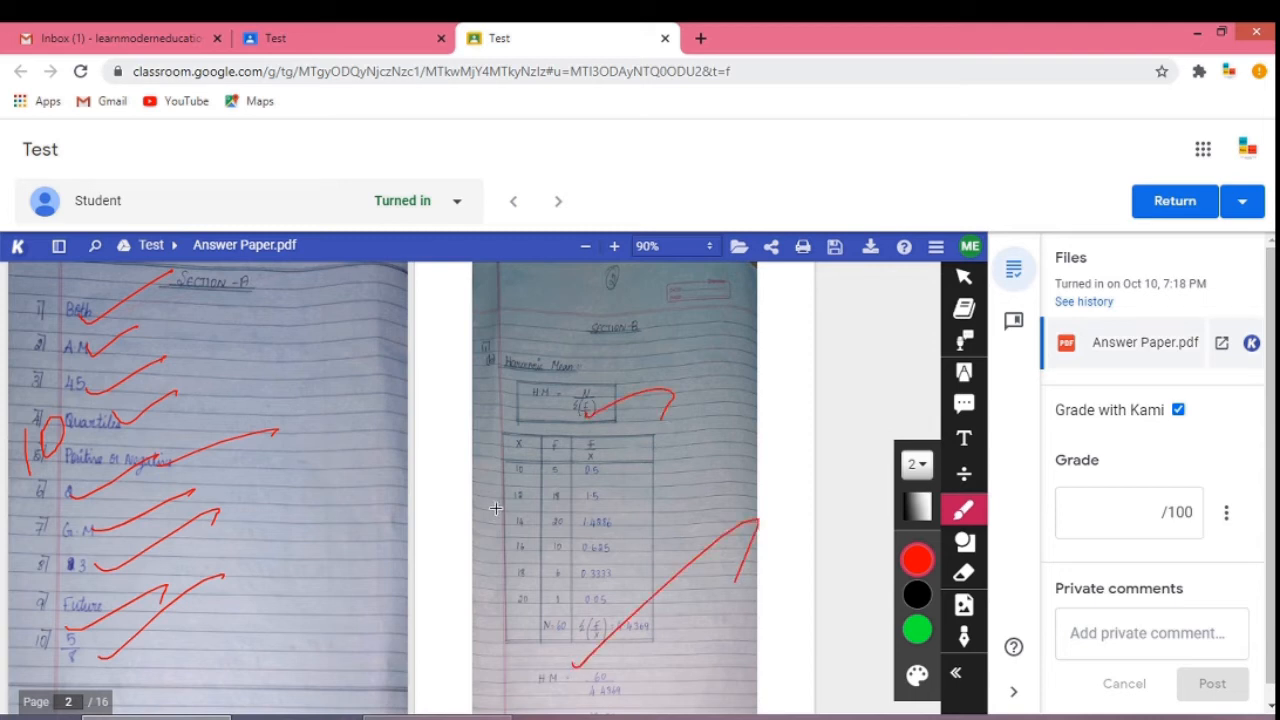
mouse_move(493, 508)
left_mouse_down()
mouse_move(489, 534)
mouse_move(513, 555)
left_mouse_up()
left_click_drag(494, 513, 528, 487)
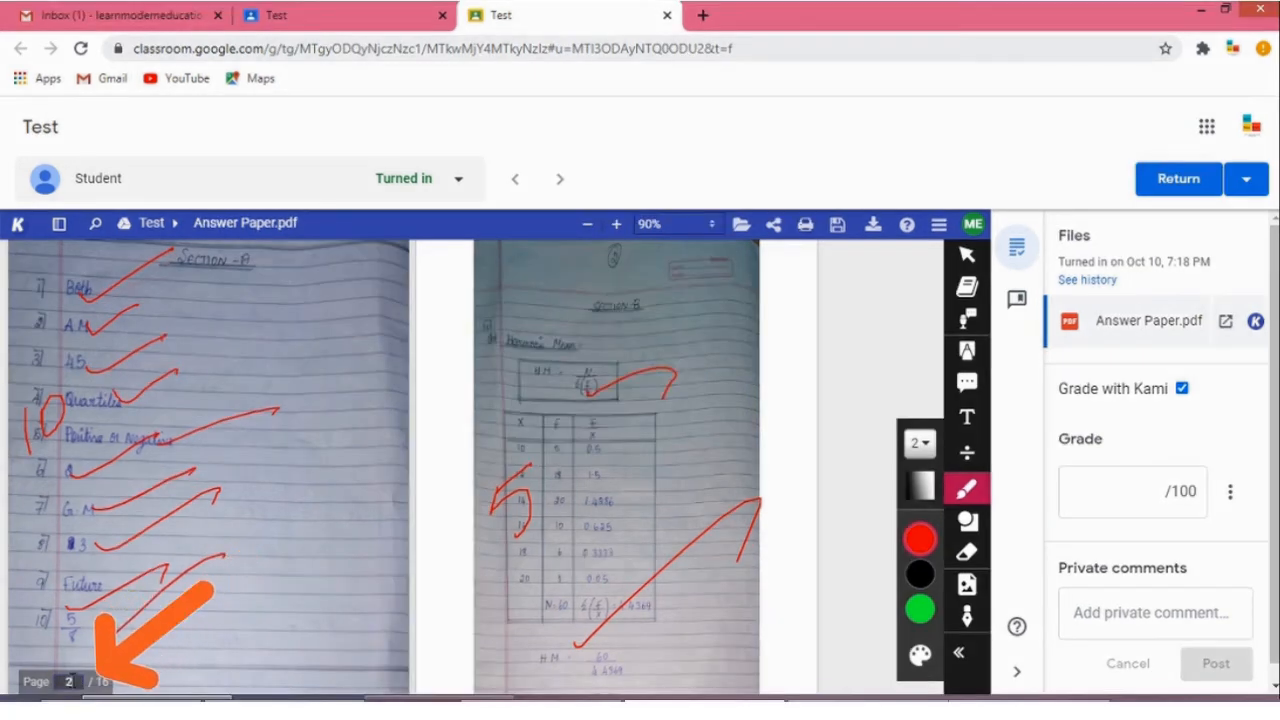
Go to page 3 and draw ticks and a score on the skewness working and the rank correlation table.
type("3")
key("Return")
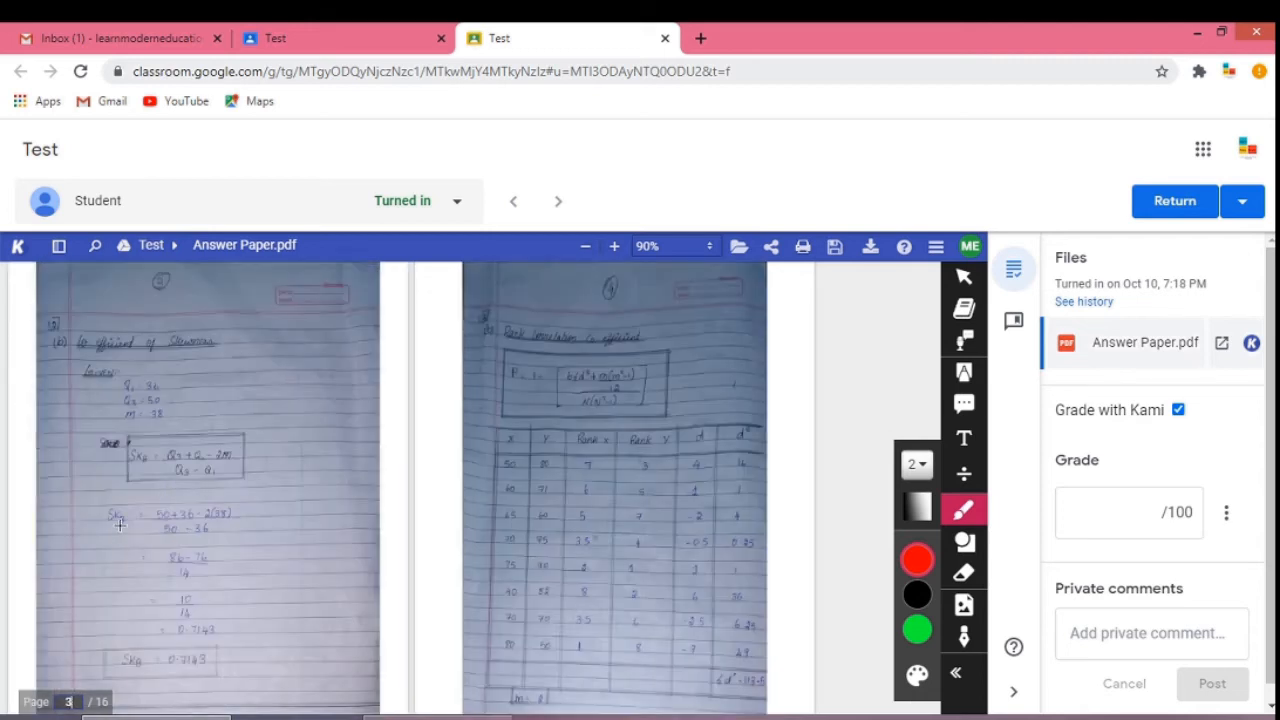
mouse_move(119, 524)
left_mouse_down()
mouse_move(266, 434)
mouse_move(258, 470)
left_mouse_up()
mouse_move(82, 456)
left_mouse_down()
mouse_move(75, 492)
mouse_move(92, 512)
left_mouse_up()
left_click_drag(80, 462, 142, 406)
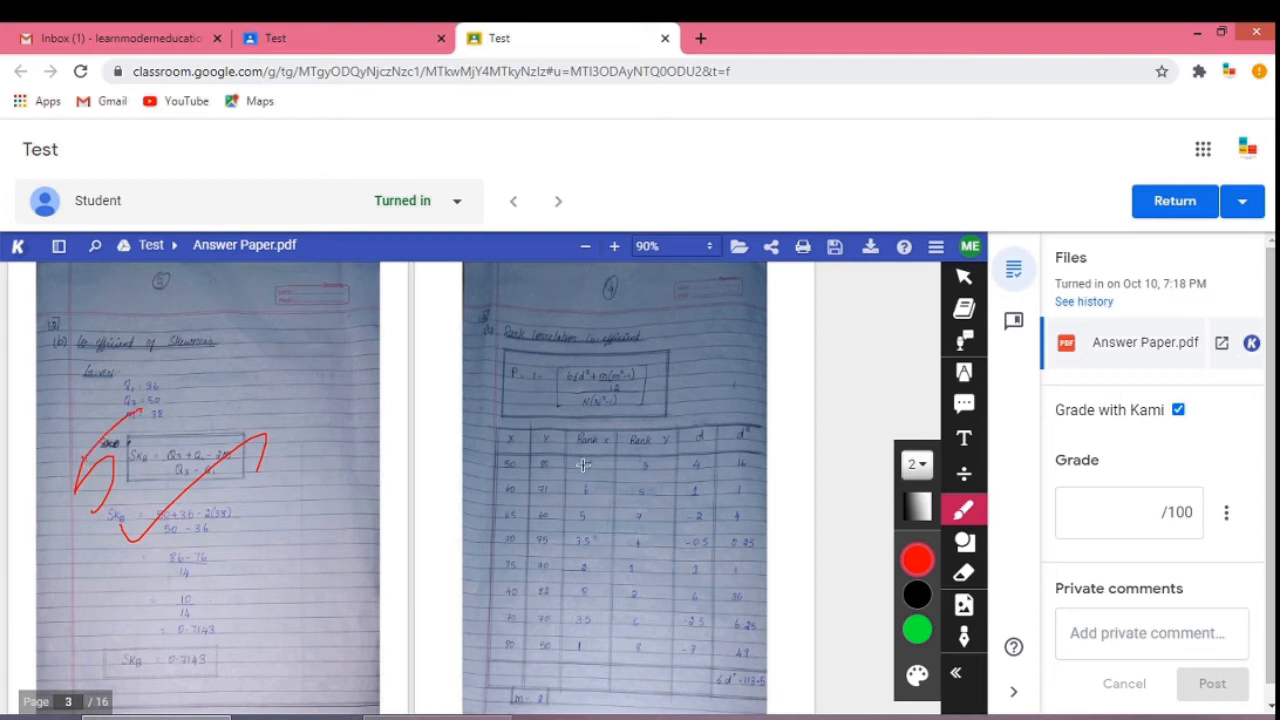
left_click_drag(560, 516, 686, 408)
mouse_move(478, 498)
left_mouse_down()
mouse_move(490, 538)
mouse_move(541, 444)
left_mouse_up()
Scroll to page 5 and draw red ticks on the answers of both visible pages.
scroll(130, 282, "down", 5)
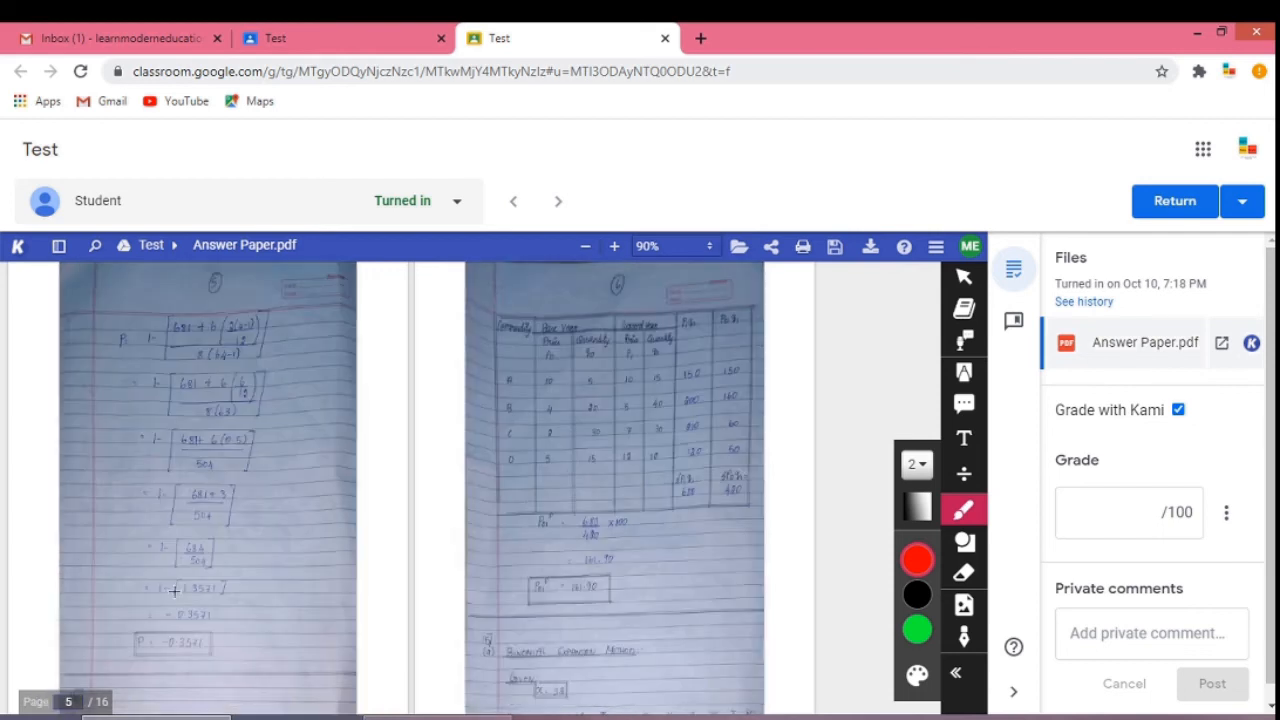
left_click_drag(177, 594, 302, 530)
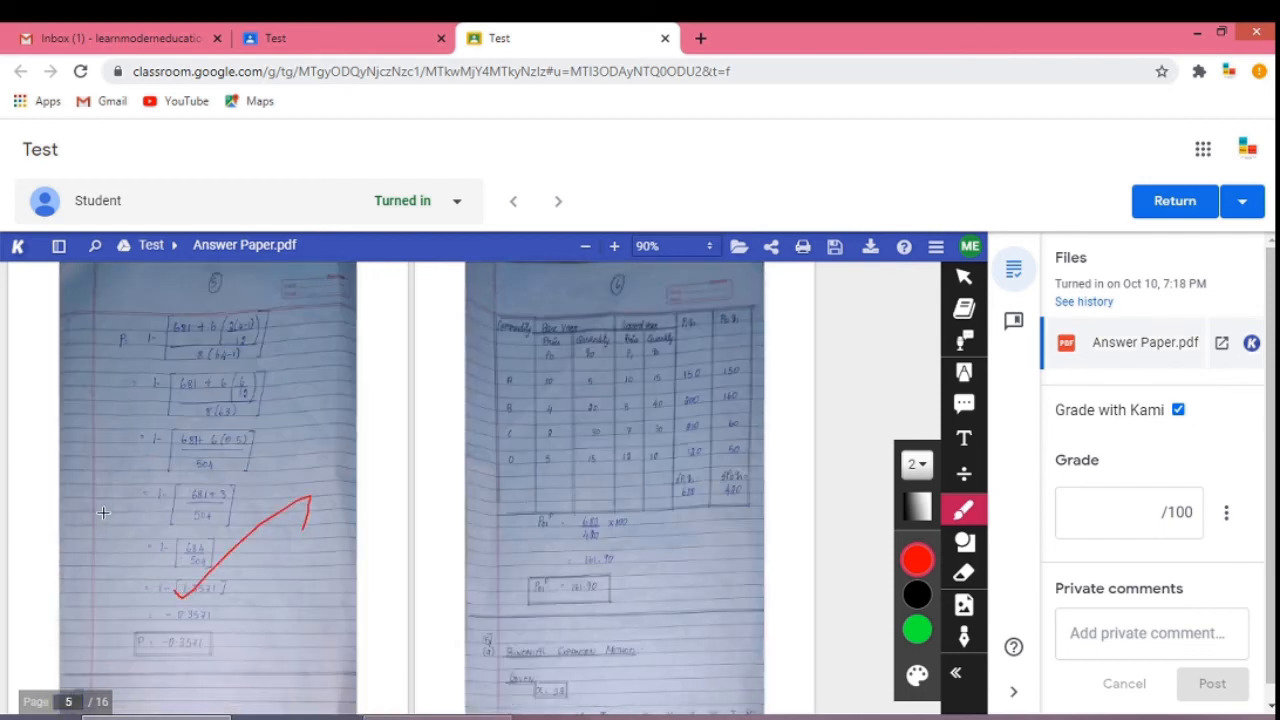
mouse_move(587, 574)
left_mouse_down()
mouse_move(603, 590)
mouse_move(748, 493)
left_mouse_up()
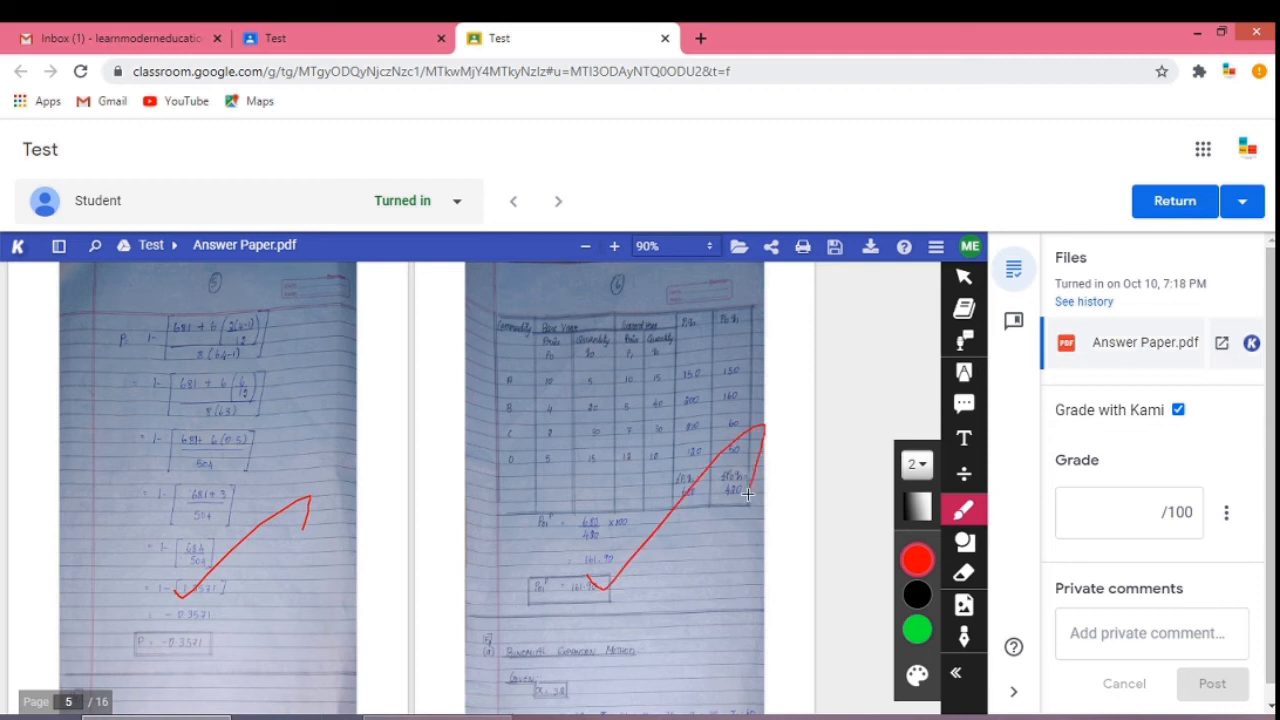
Zoom out to 70% and write 10 beside the table, then tick the lower answers on both pages.
left_click(584, 256)
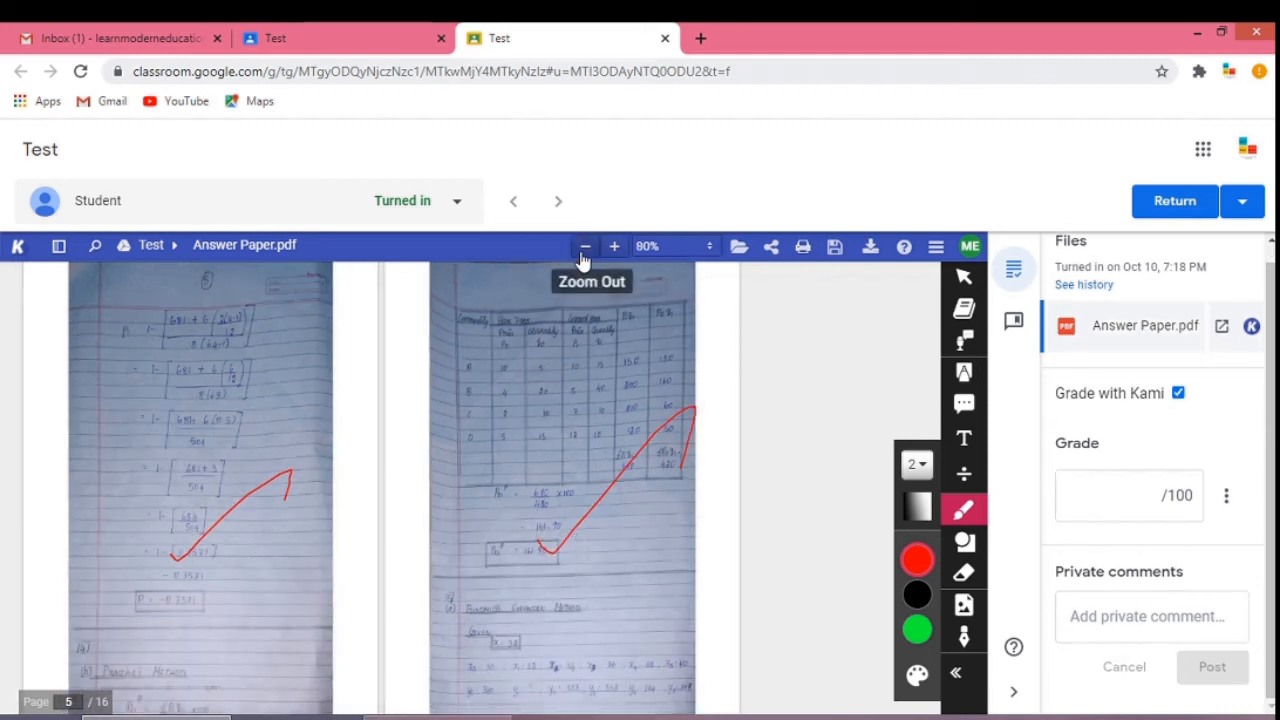
left_click(584, 256)
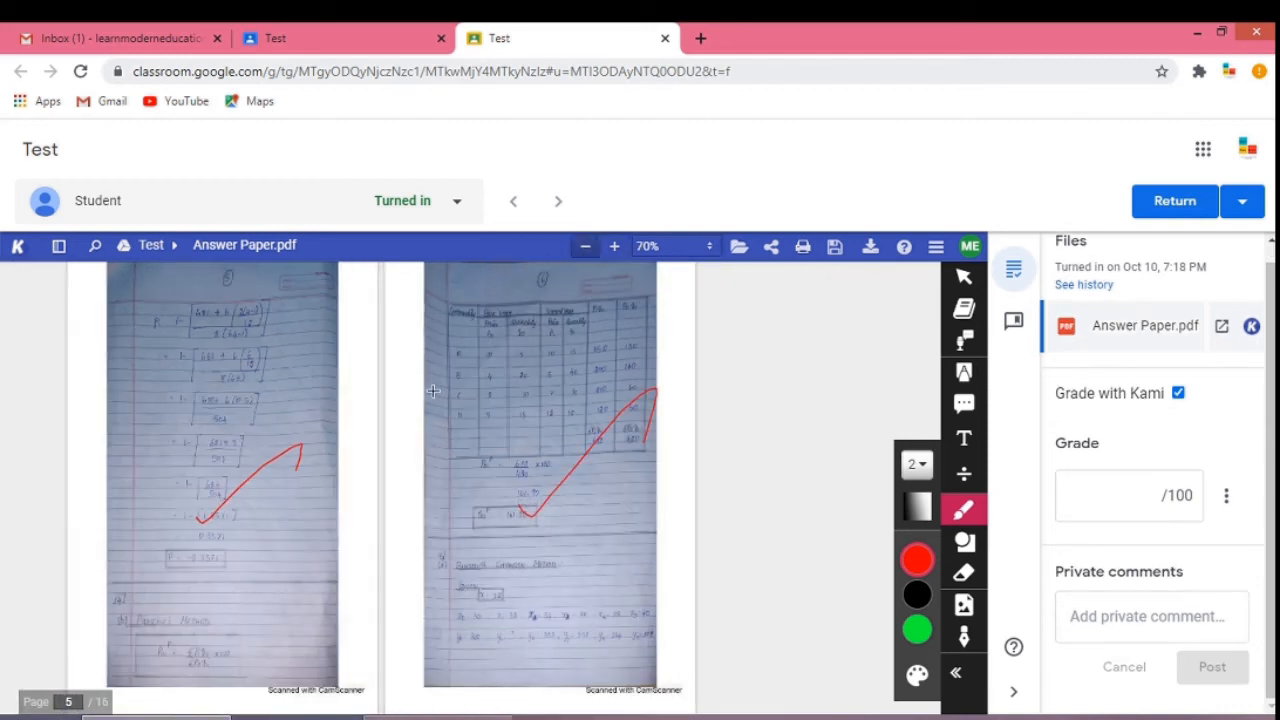
mouse_move(433, 393)
left_mouse_down()
mouse_move(476, 422)
mouse_move(500, 342)
left_mouse_up()
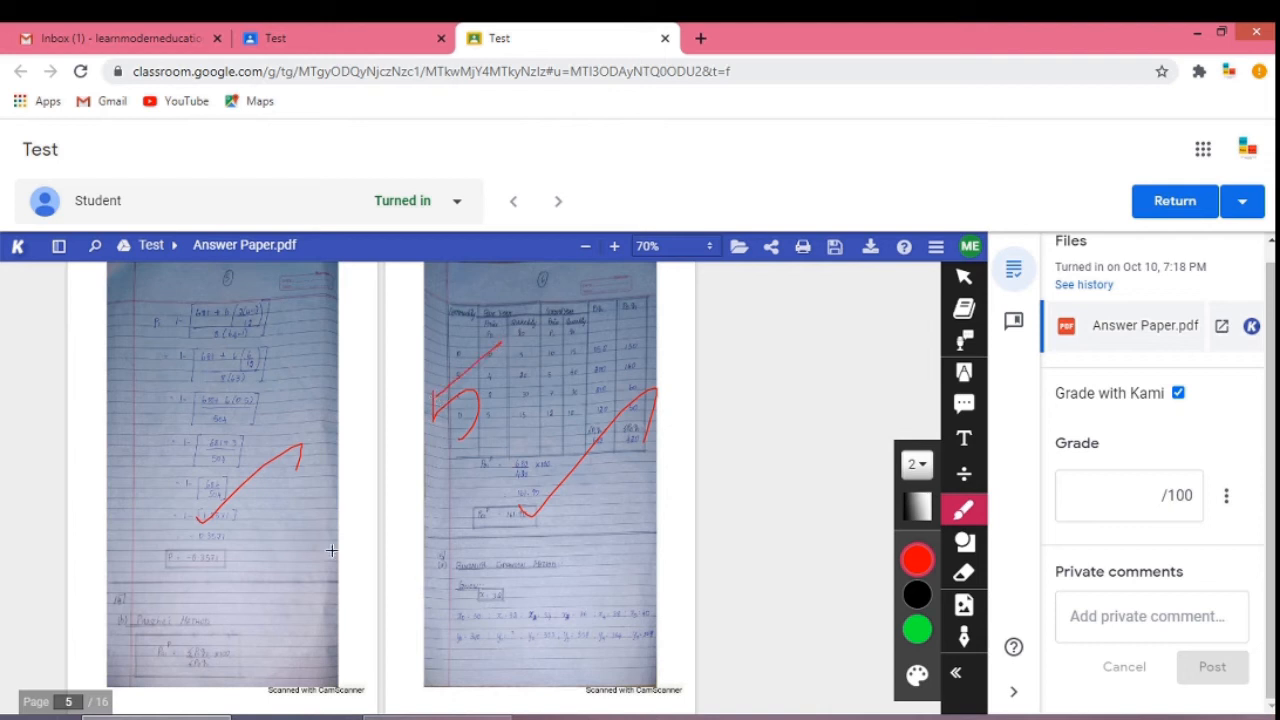
left_click_drag(200, 668, 280, 646)
left_click_drag(481, 622, 593, 588)
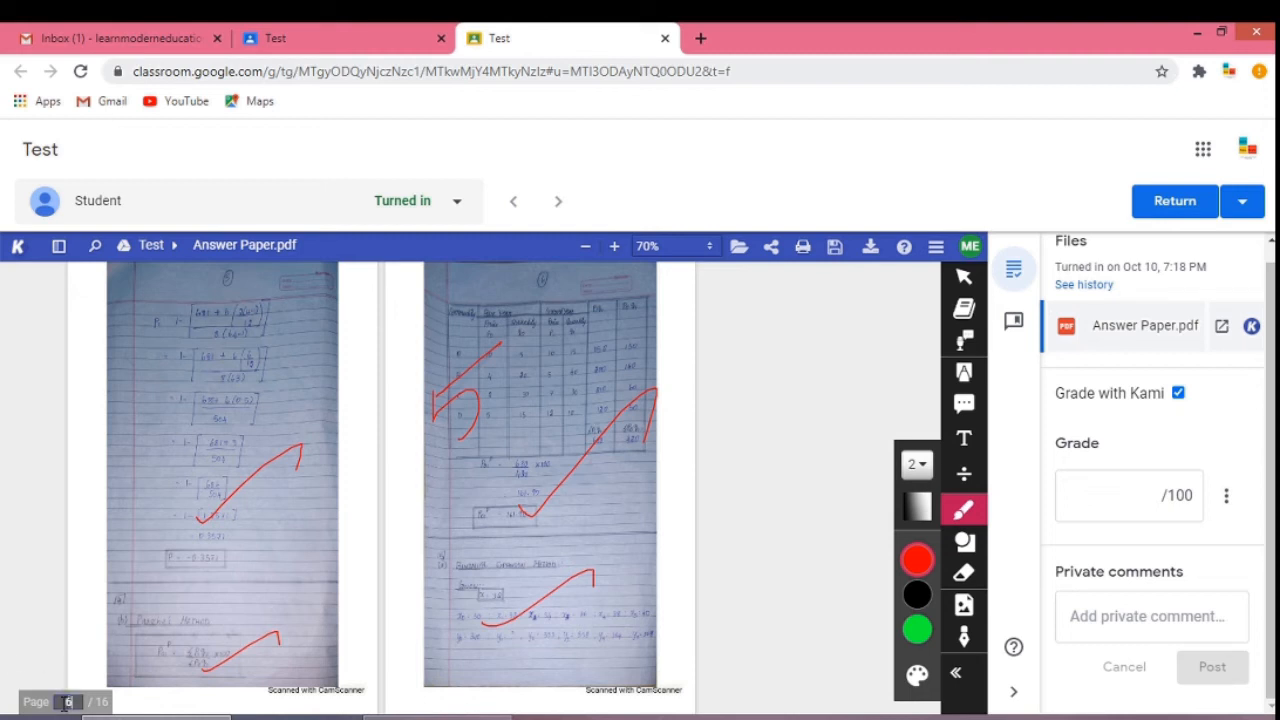
Move to page 7, tick the answers on both pages and write 10 beneath each.
key("Up")
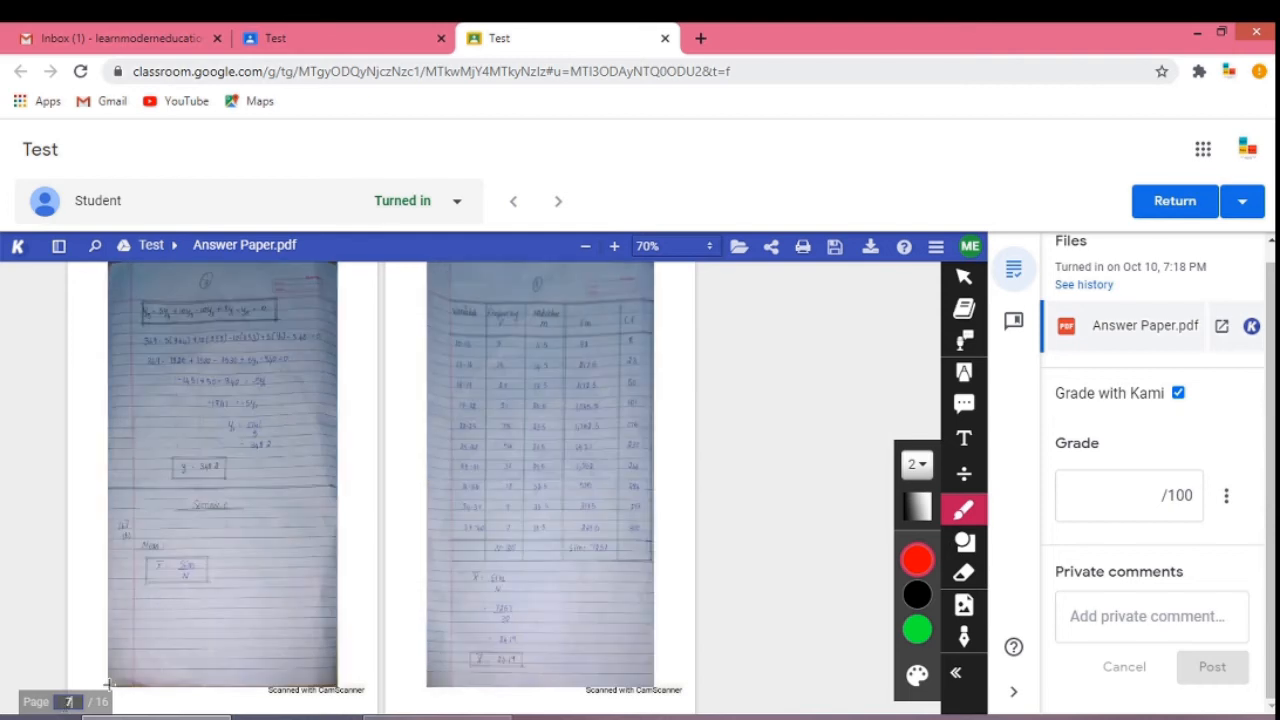
left_click_drag(196, 563, 323, 515)
left_click_drag(463, 552, 648, 455)
left_click_drag(136, 609, 143, 643)
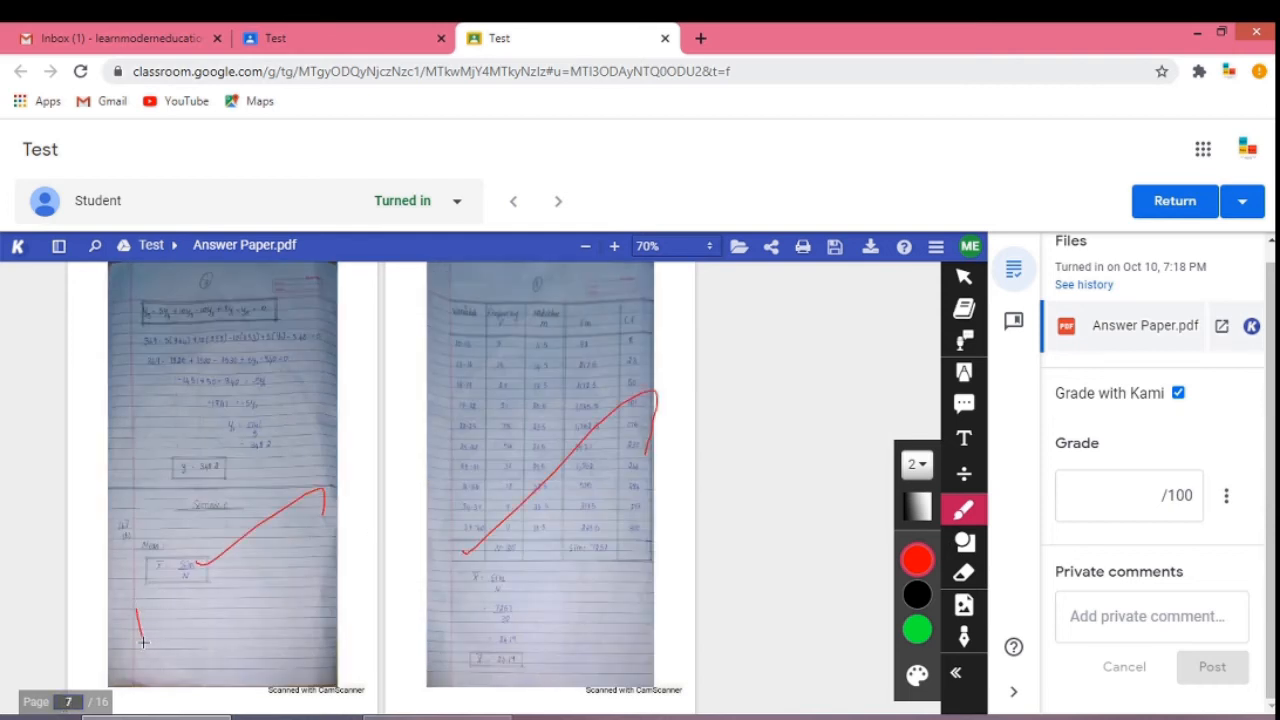
mouse_move(159, 585)
left_mouse_down()
mouse_move(178, 573)
mouse_move(157, 610)
left_mouse_up()
mouse_move(454, 589)
left_mouse_down()
mouse_move(466, 635)
mouse_move(495, 598)
mouse_move(470, 616)
left_mouse_up()
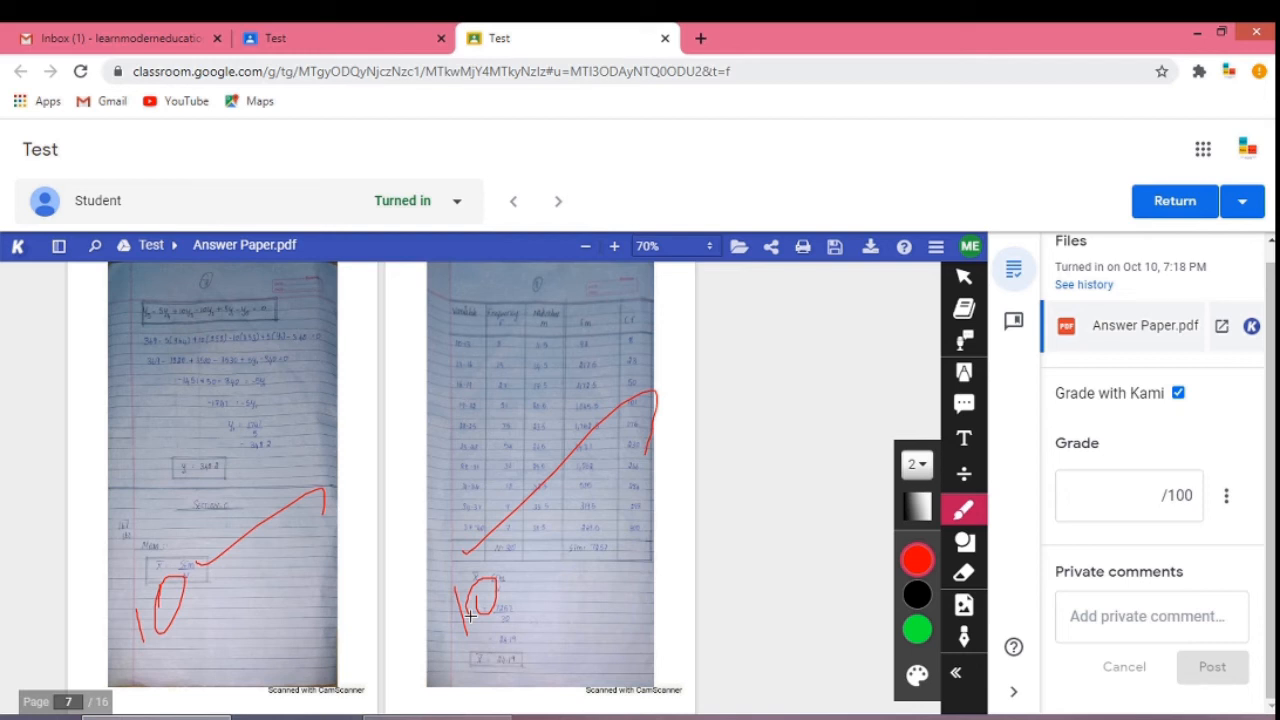
Enter a grade of 100 out of 100 for the submission.
left_click(1137, 513)
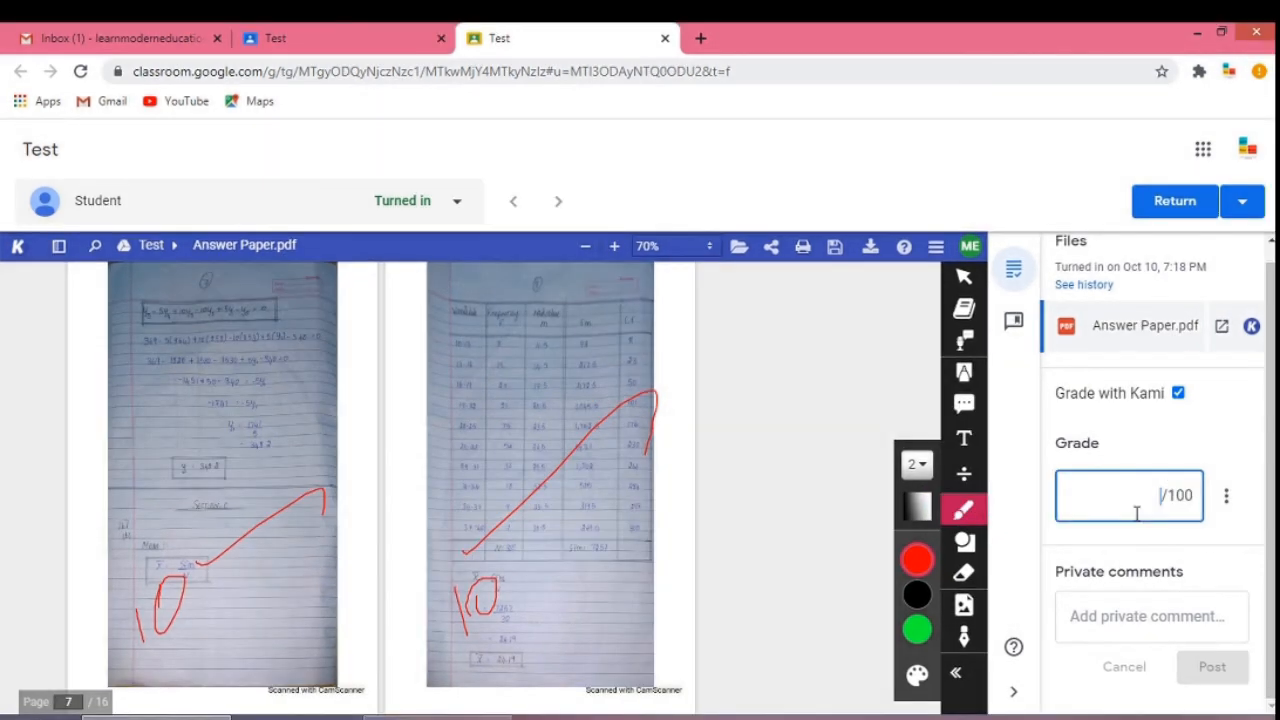
type("100")
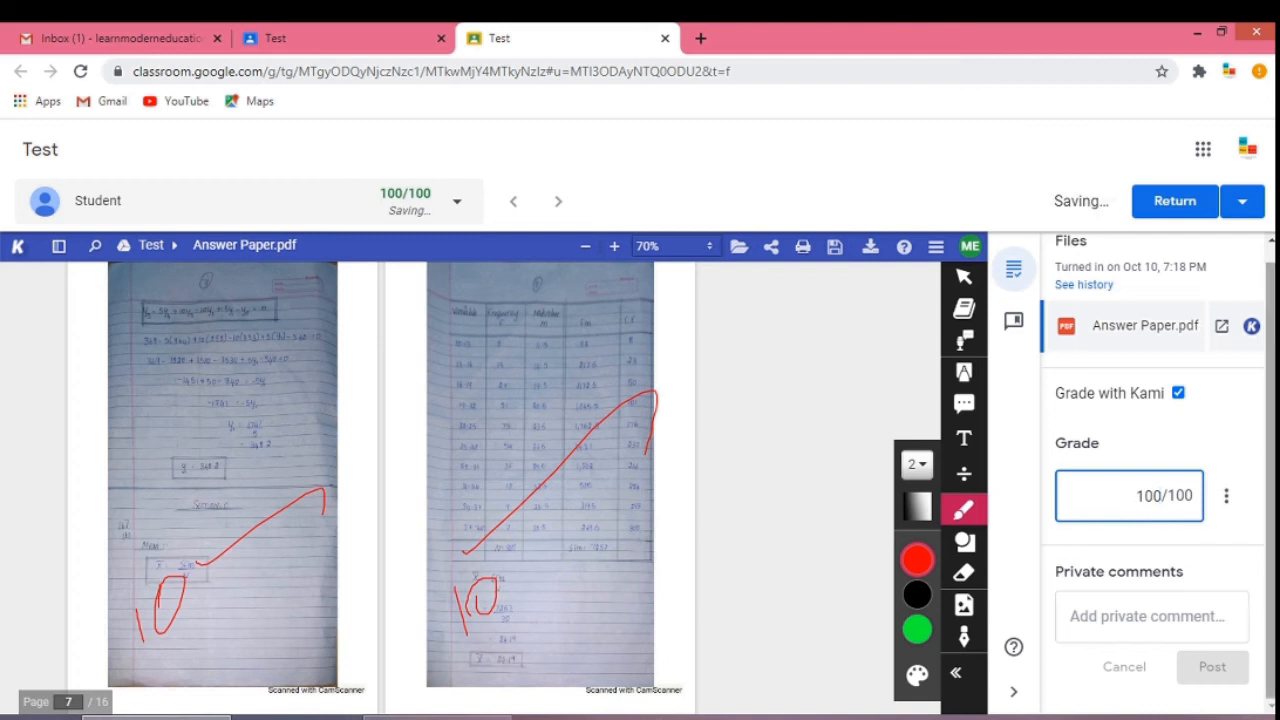
left_click(1239, 462)
left_click(1233, 497)
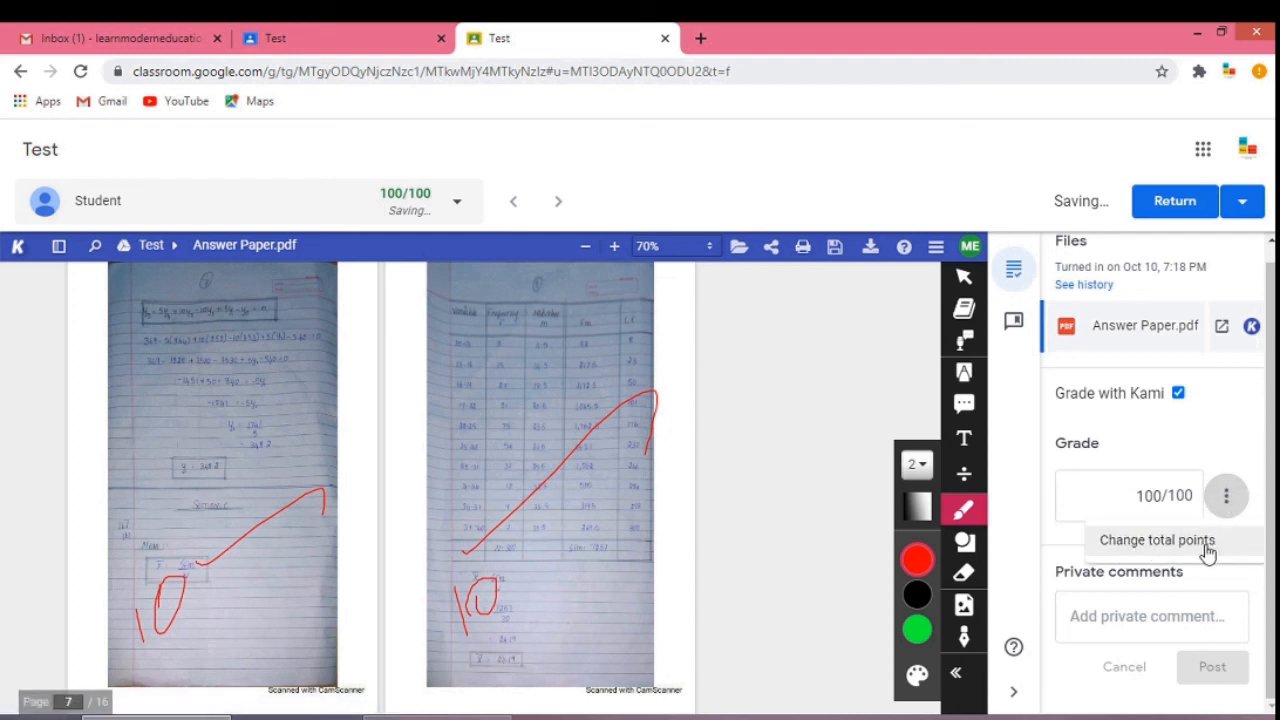
left_click(1243, 457)
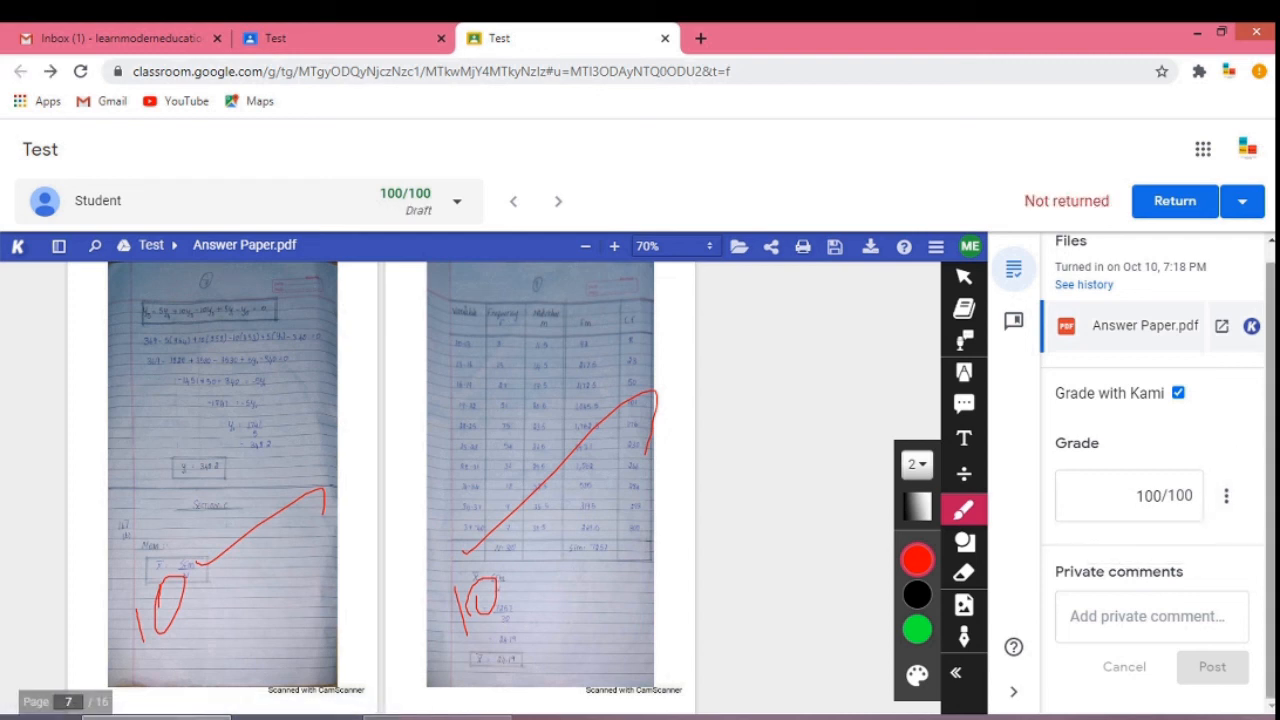
Post the private comment Keep it up to the student.
left_click(1117, 618)
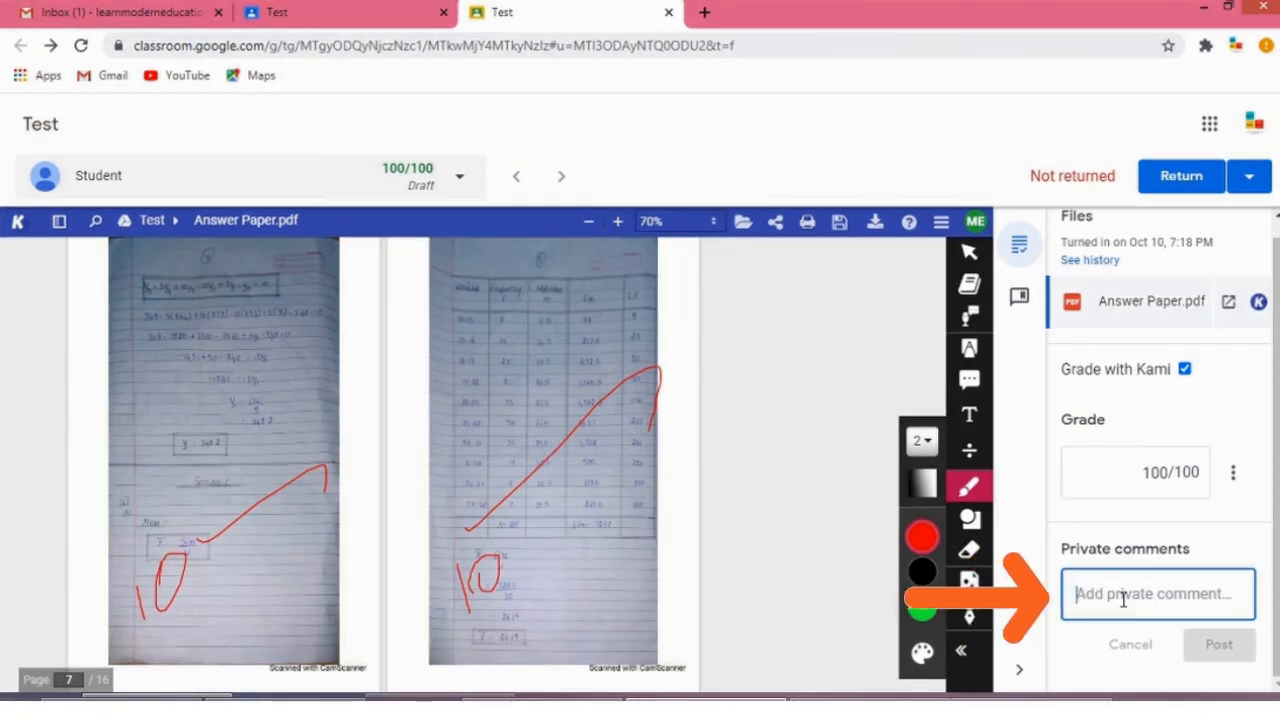
type("Keep it")
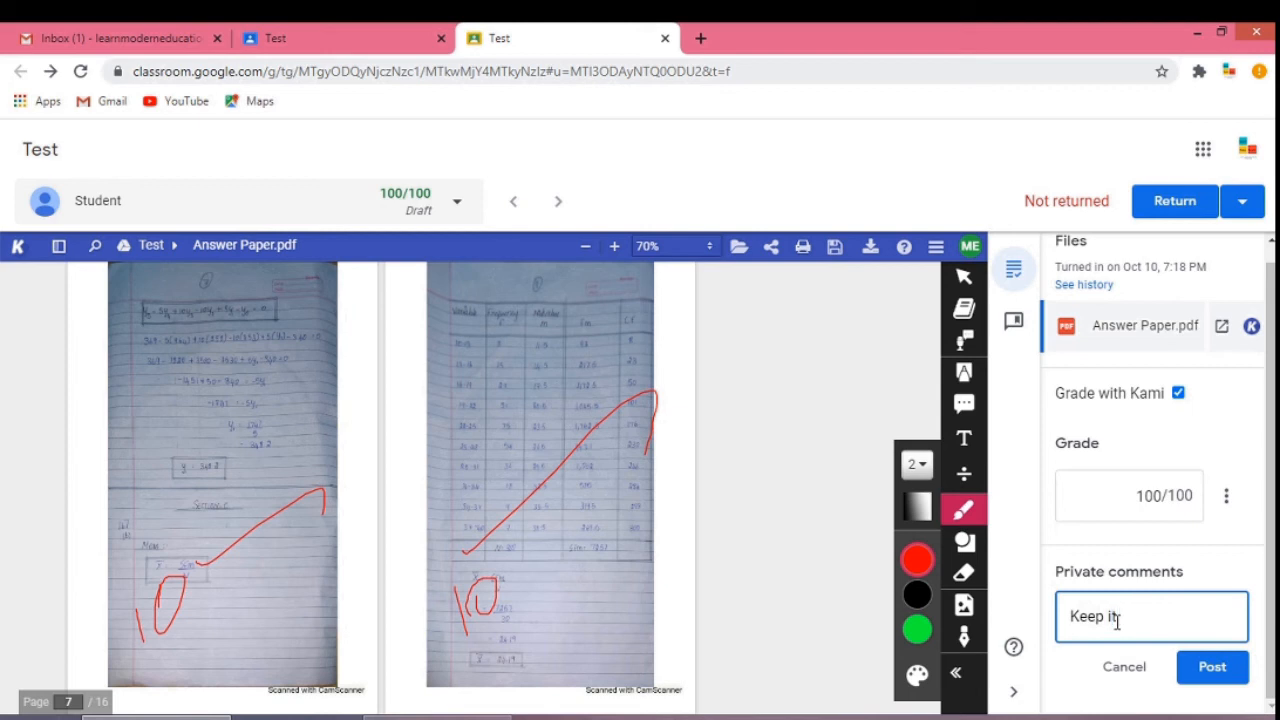
type(" up")
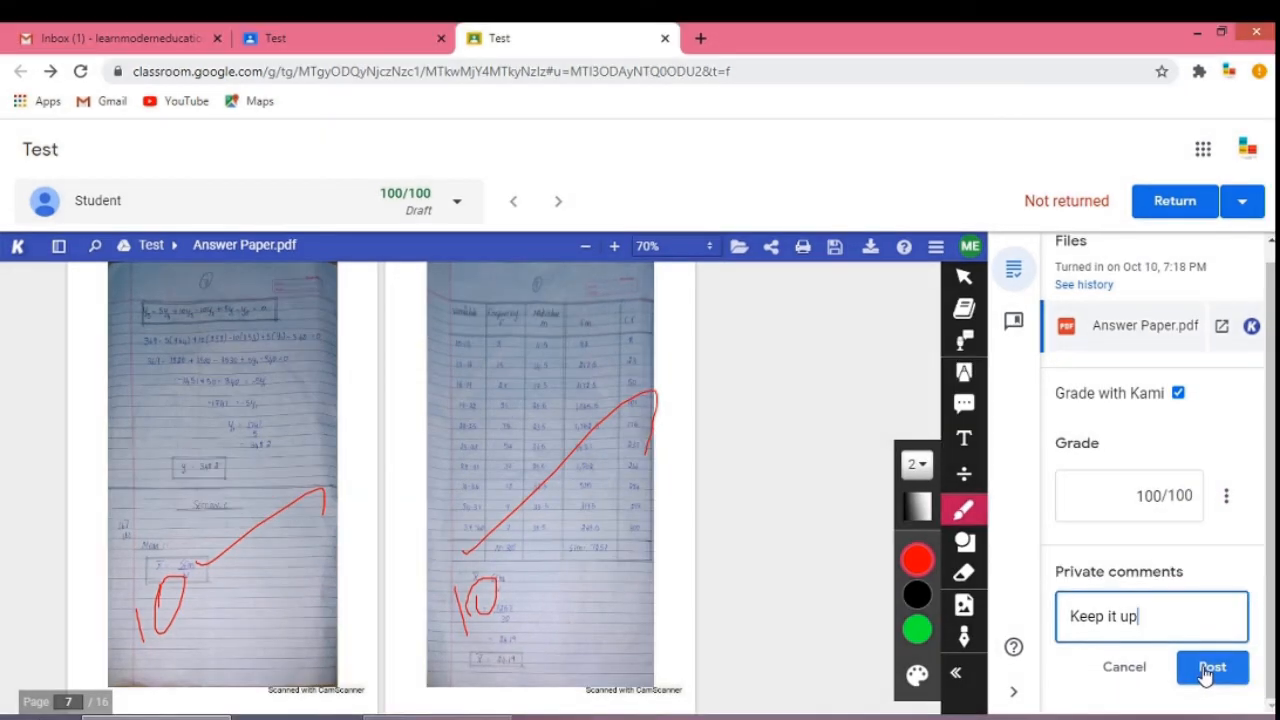
left_click(1210, 652)
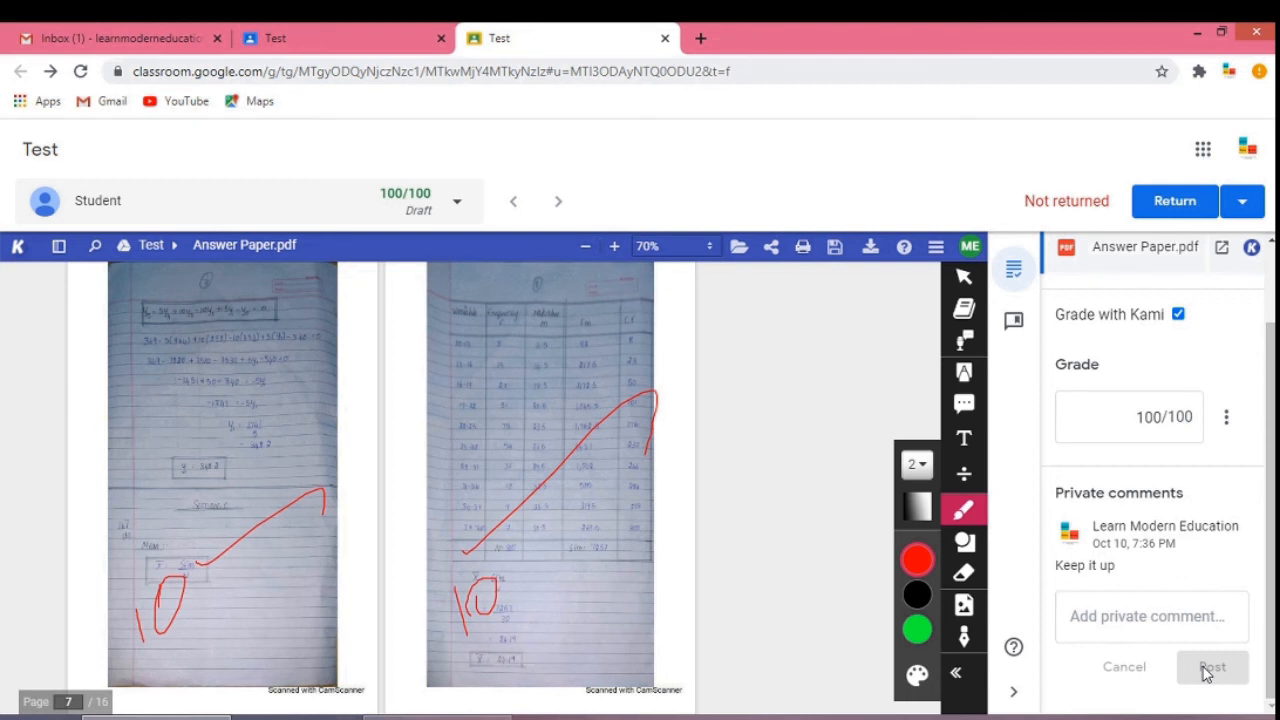
Return the graded submission to the student and confirm the return.
left_click_drag(1271, 560, 1271, 489)
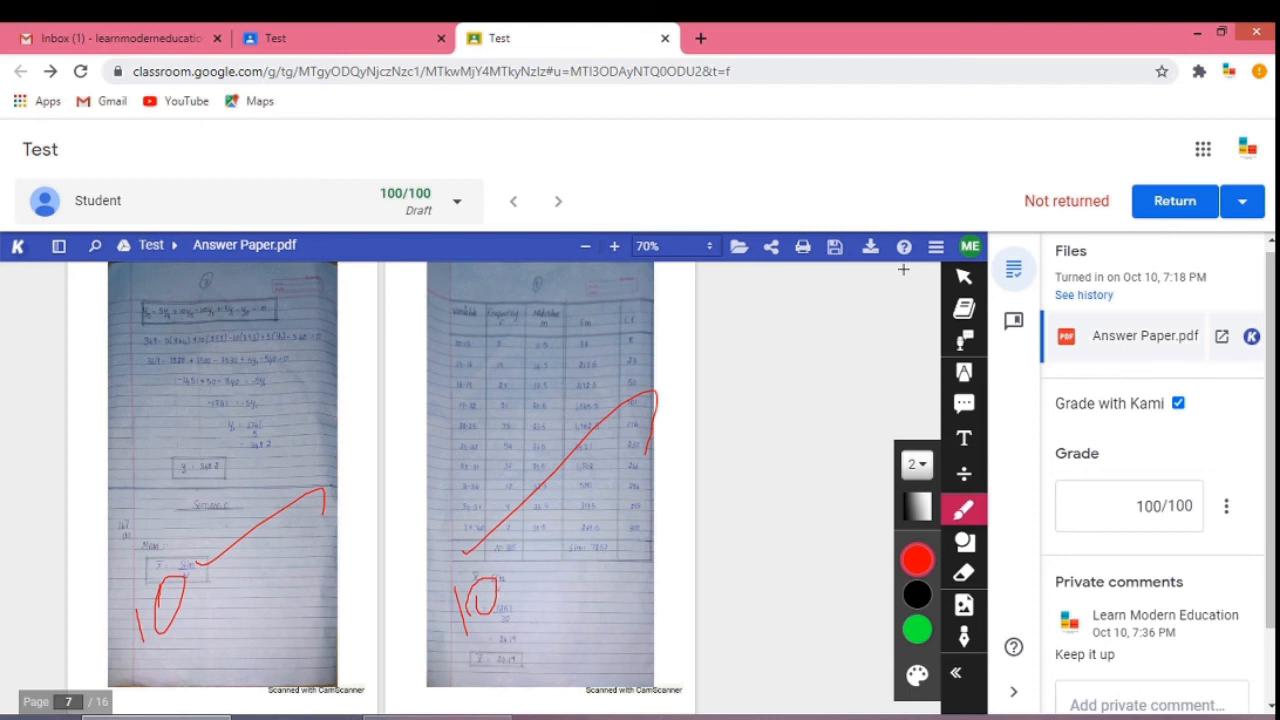
left_click(1245, 202)
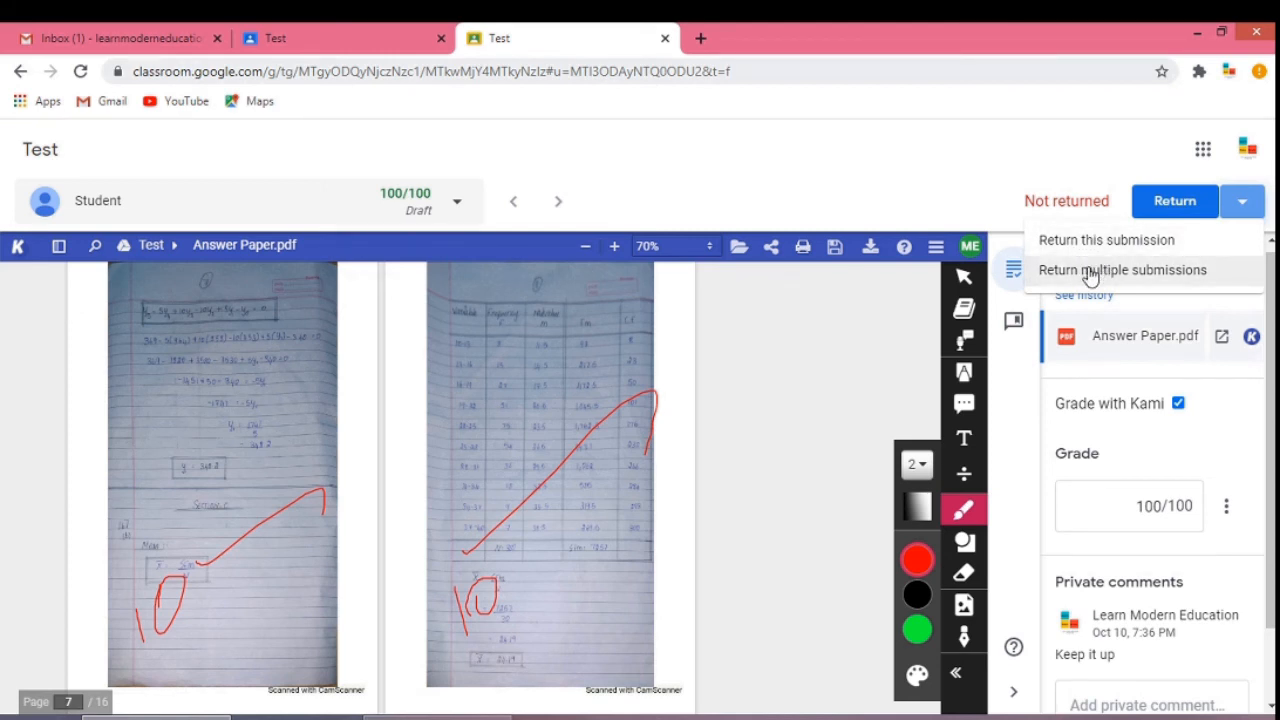
left_click(1175, 205)
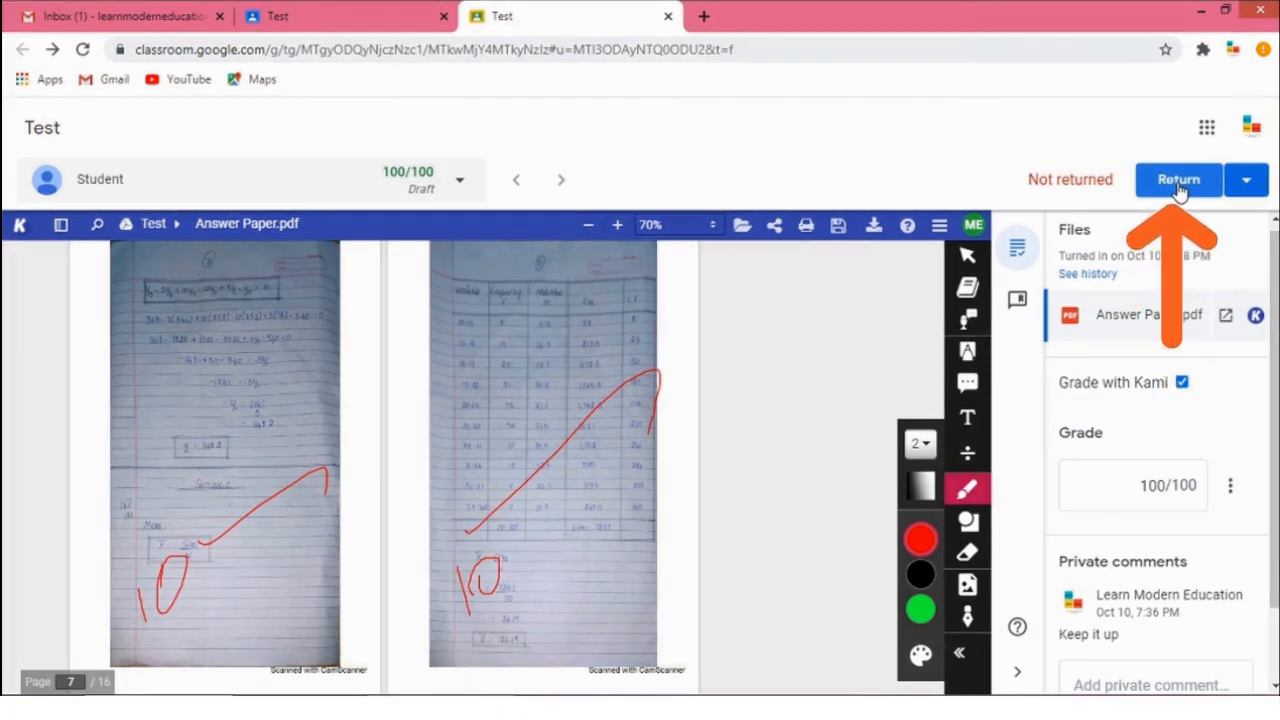
left_click(1180, 189)
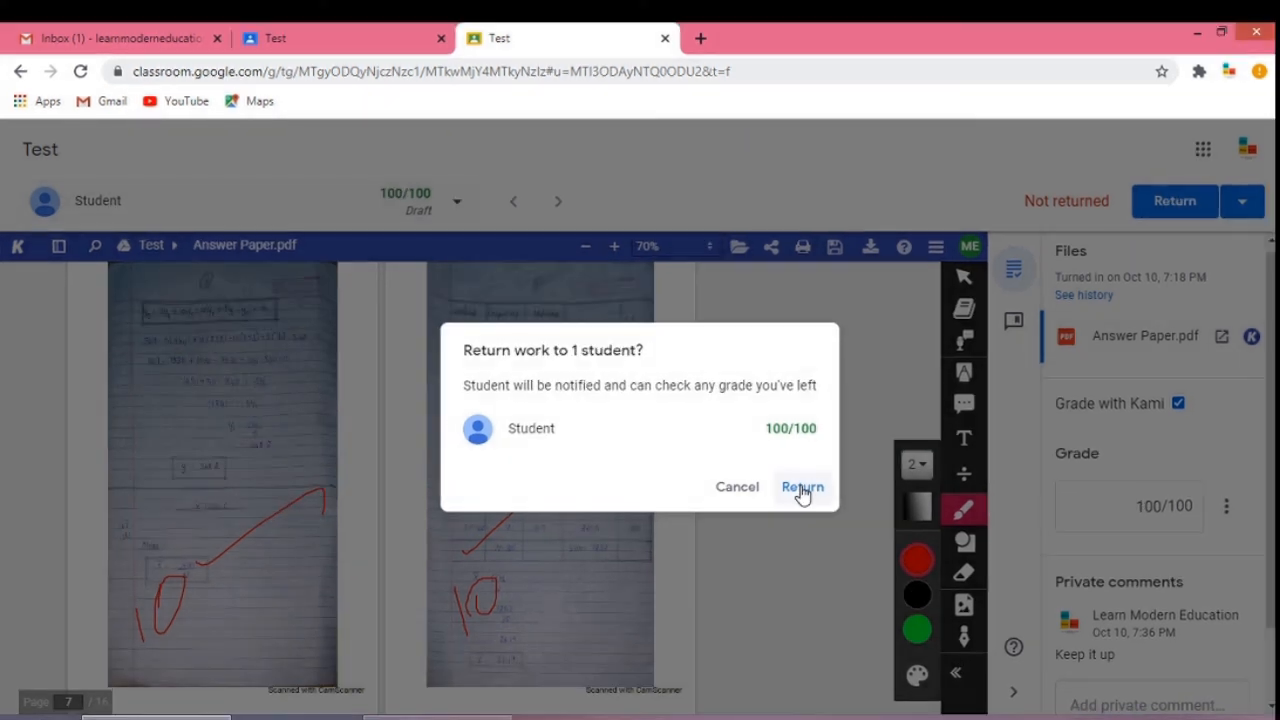
left_click(806, 470)
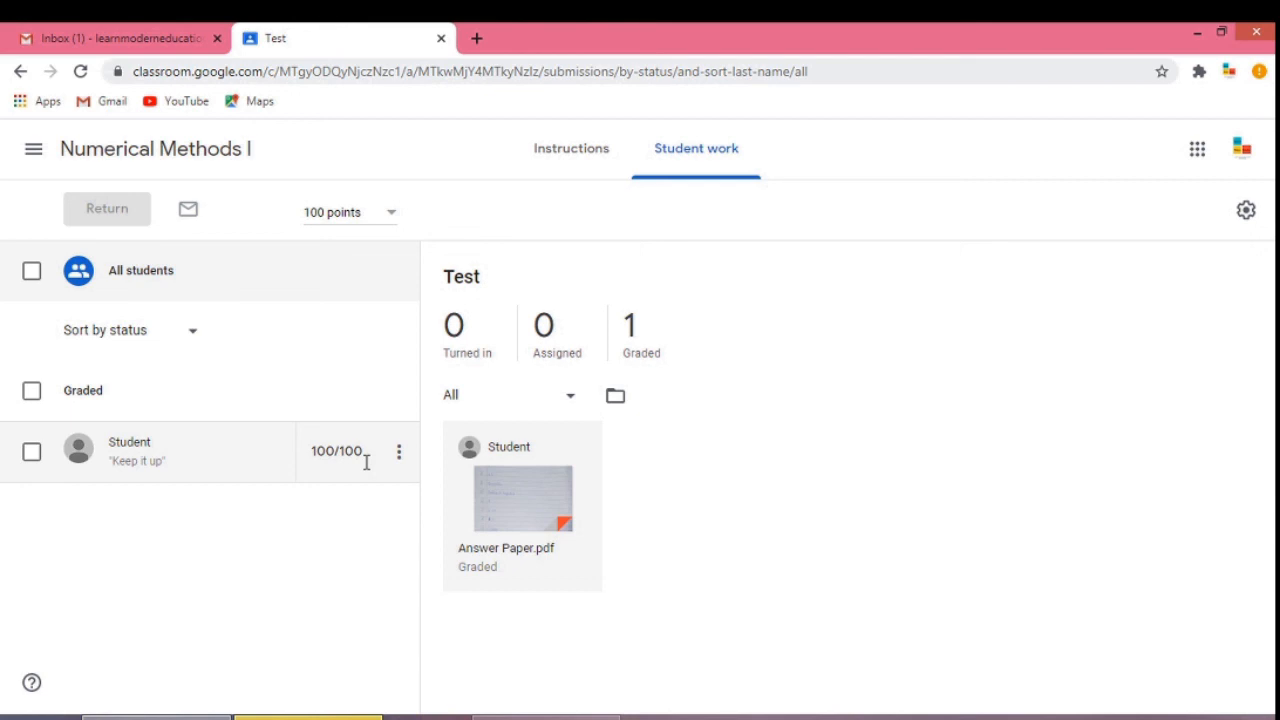
Open the student's returned submission from the Student work list.
left_click(123, 452)
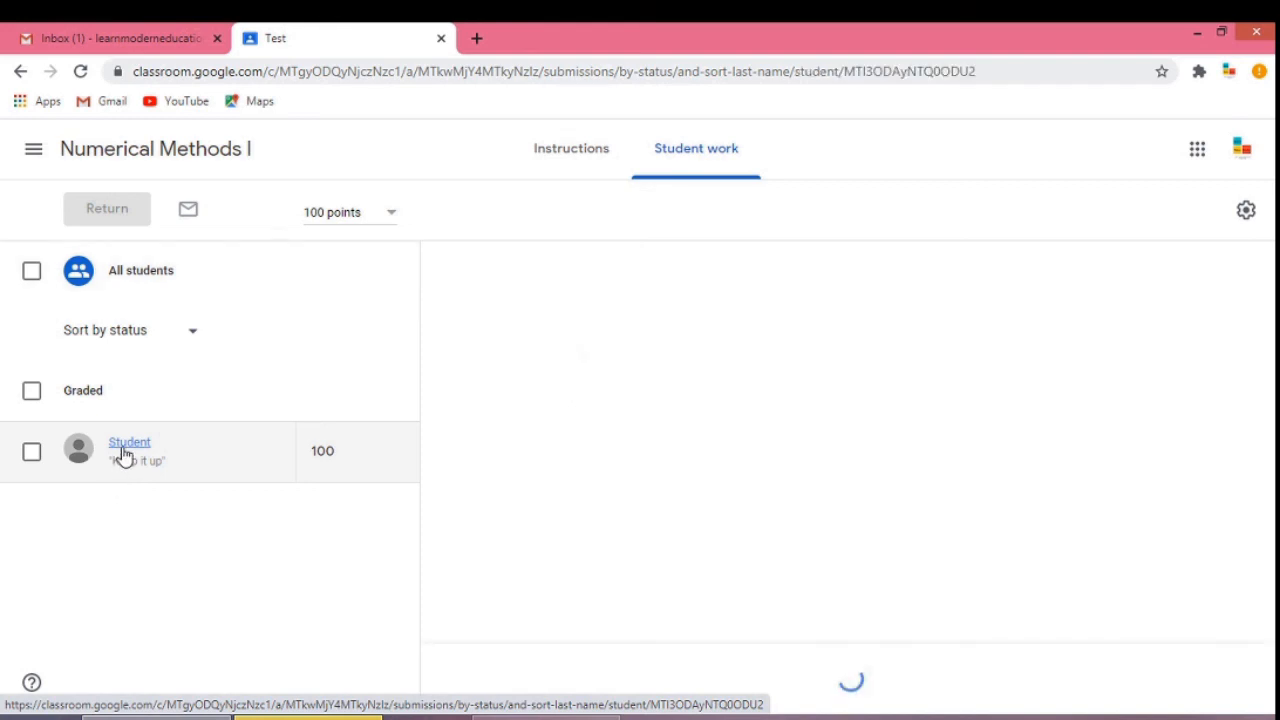